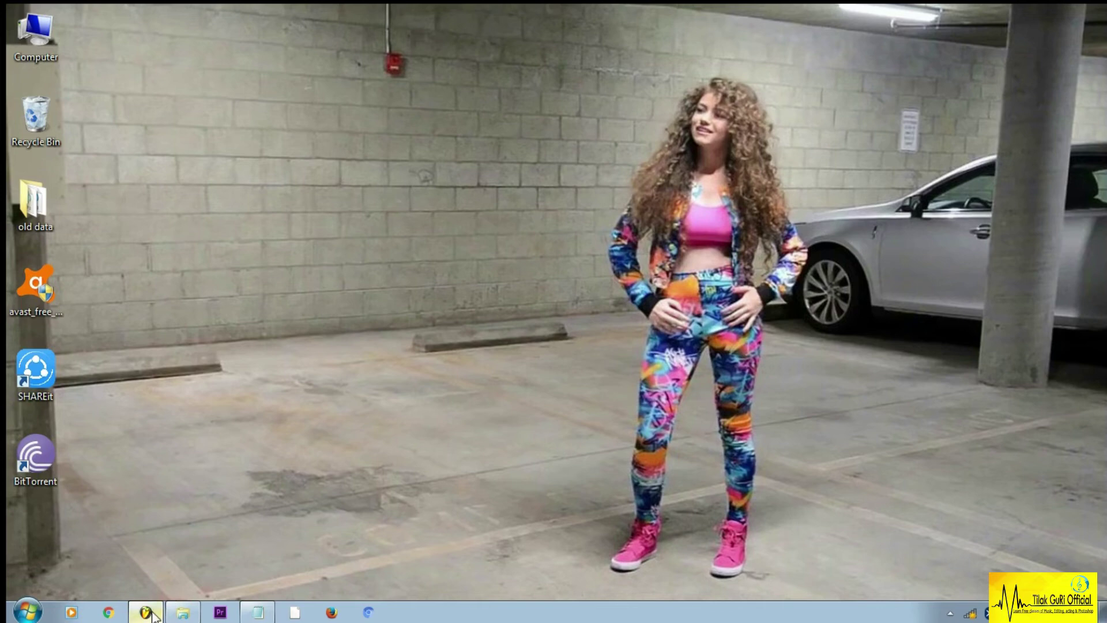
# Review the tutorial outline in Notepad, highlighting the subscribe line, and return to the Famous sidhu.flp playlist in FL Studio
pyautogui.click(148, 613)
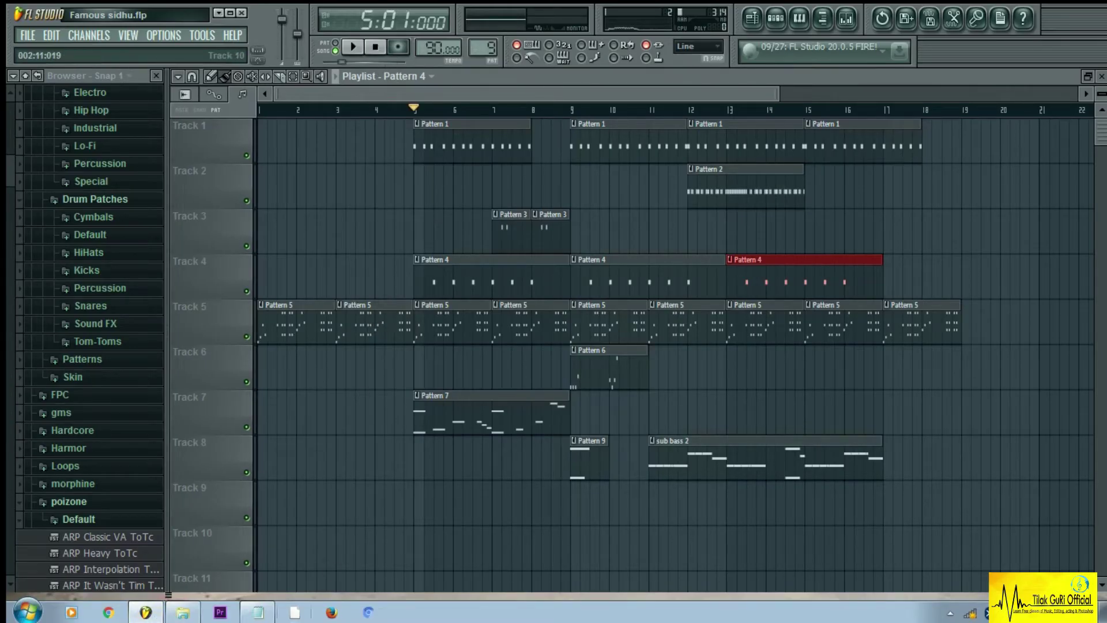
pyautogui.click(255, 615)
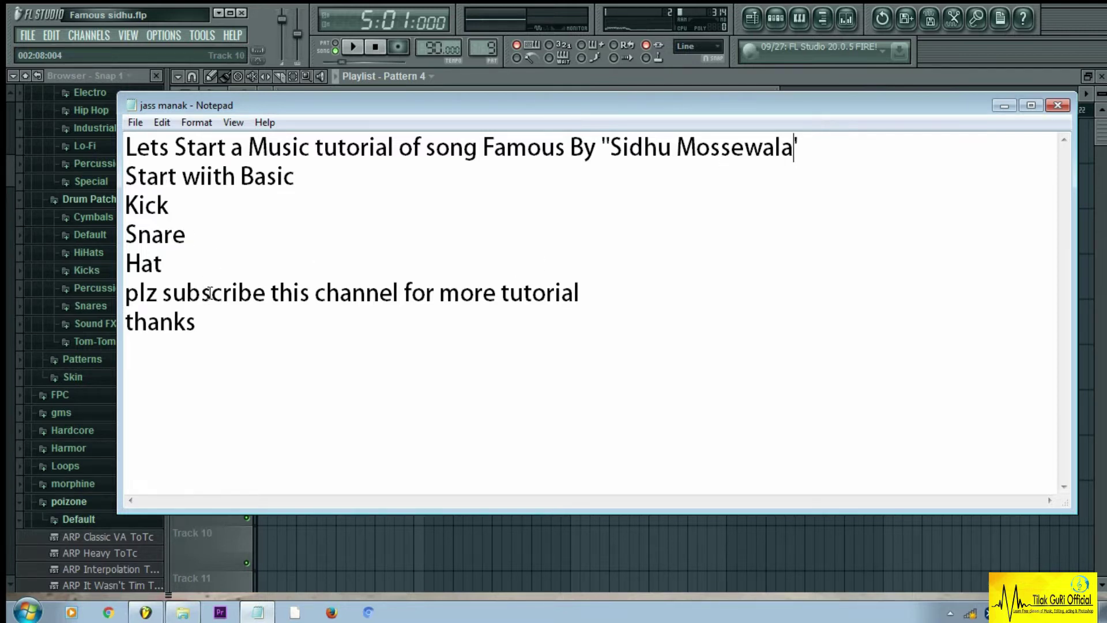
pyautogui.moveTo(139, 295); pyautogui.dragTo(600, 300)
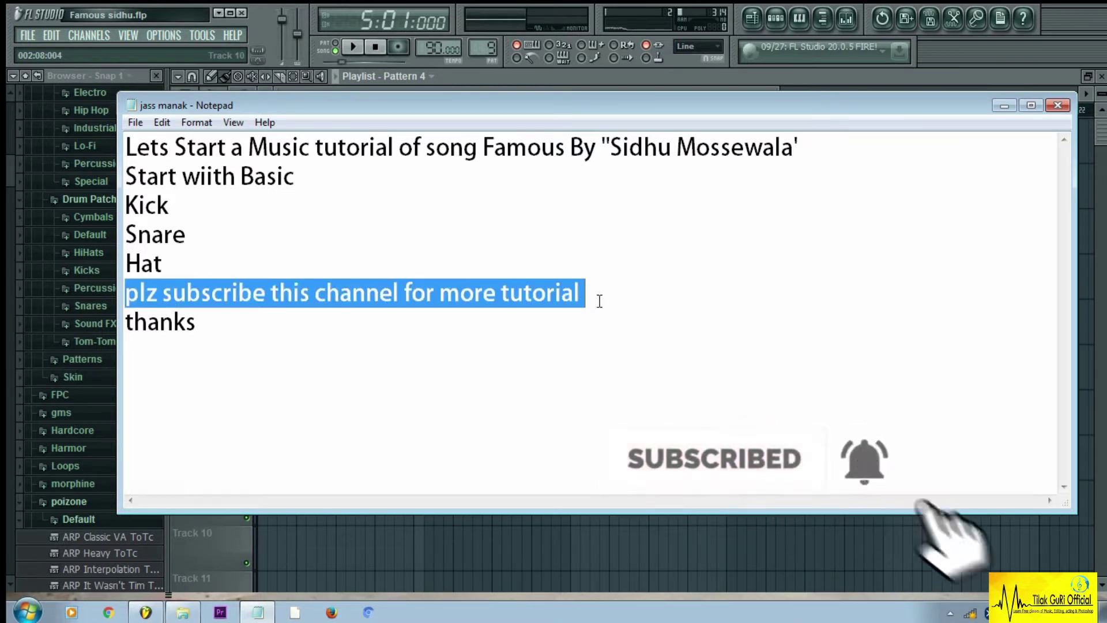
pyautogui.click(679, 336)
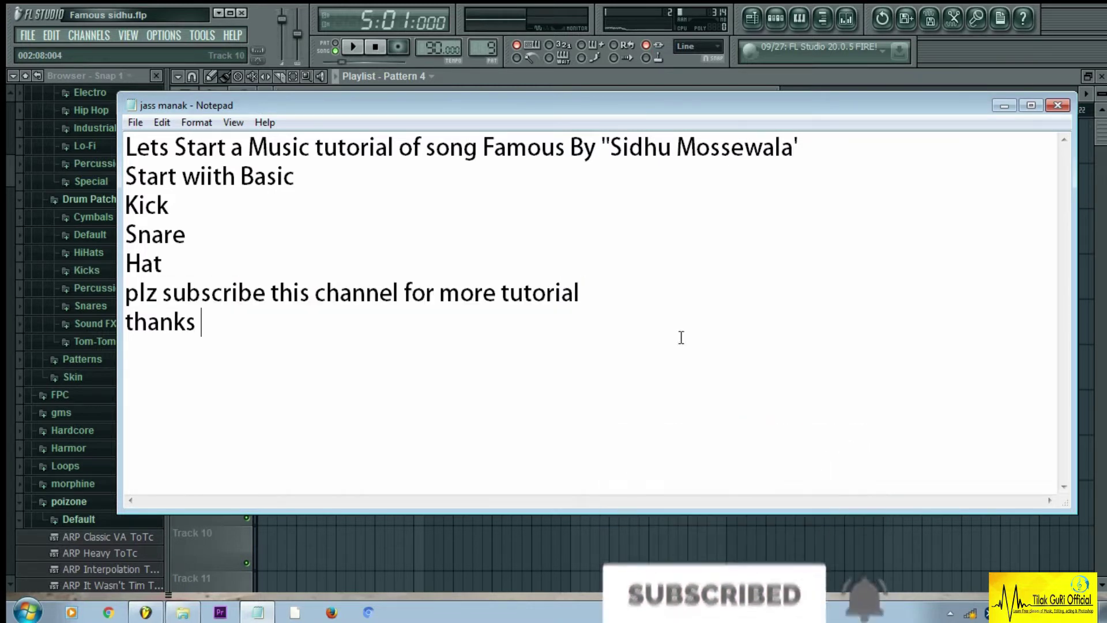
pyautogui.click(1004, 106)
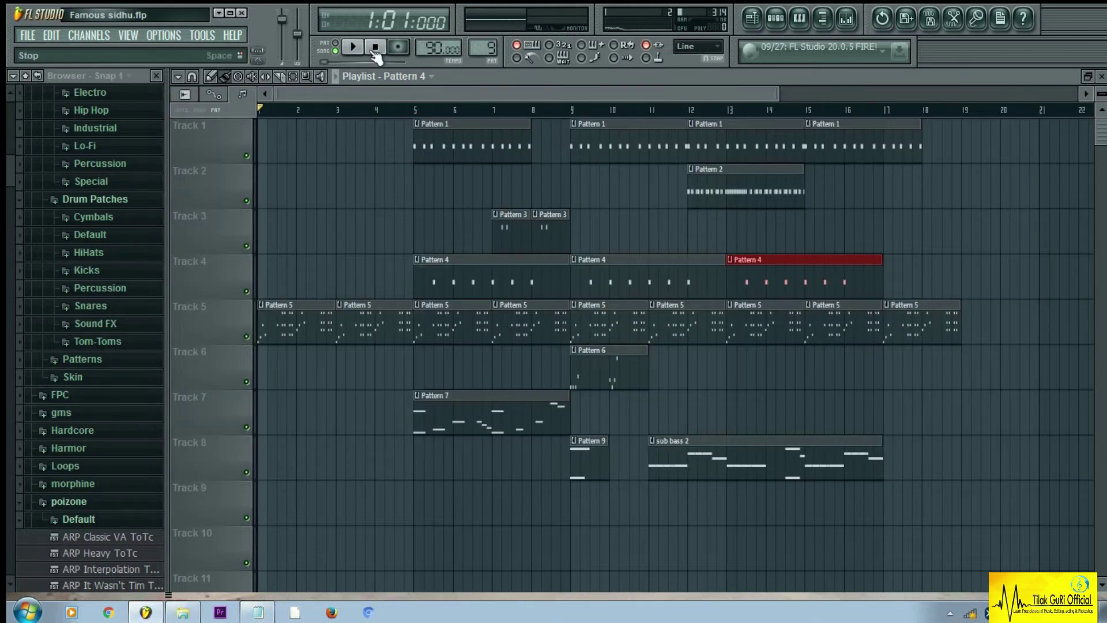
# Open Pattern 1's FLS_Kick 04 notes in the piano roll and play the kick pattern
pyautogui.click(776, 19)
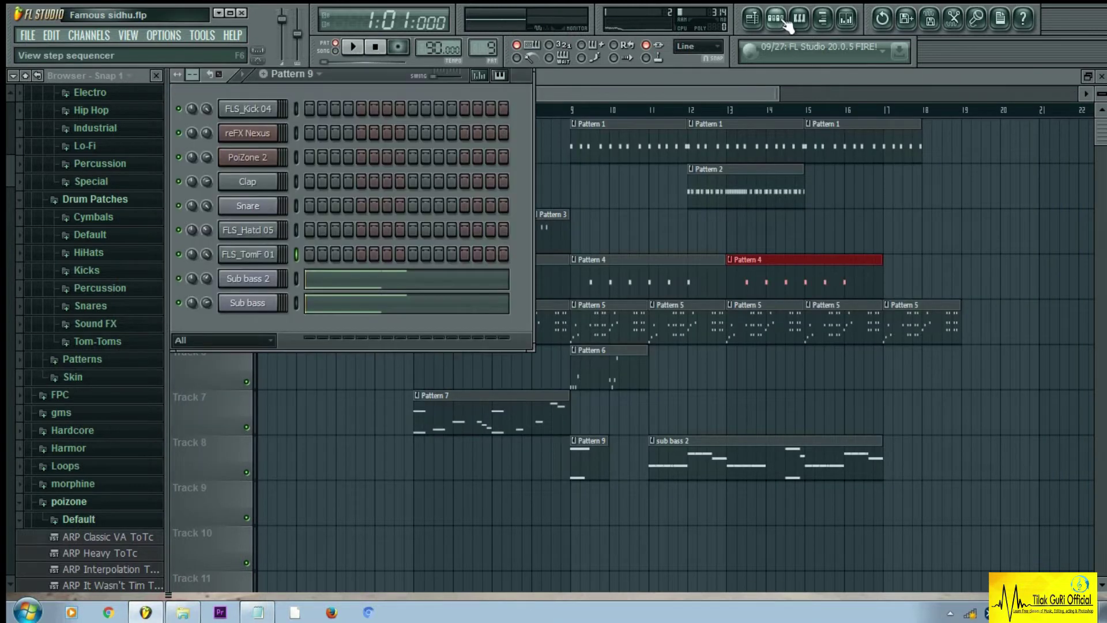
pyautogui.click(302, 73)
pyautogui.click(302, 89)
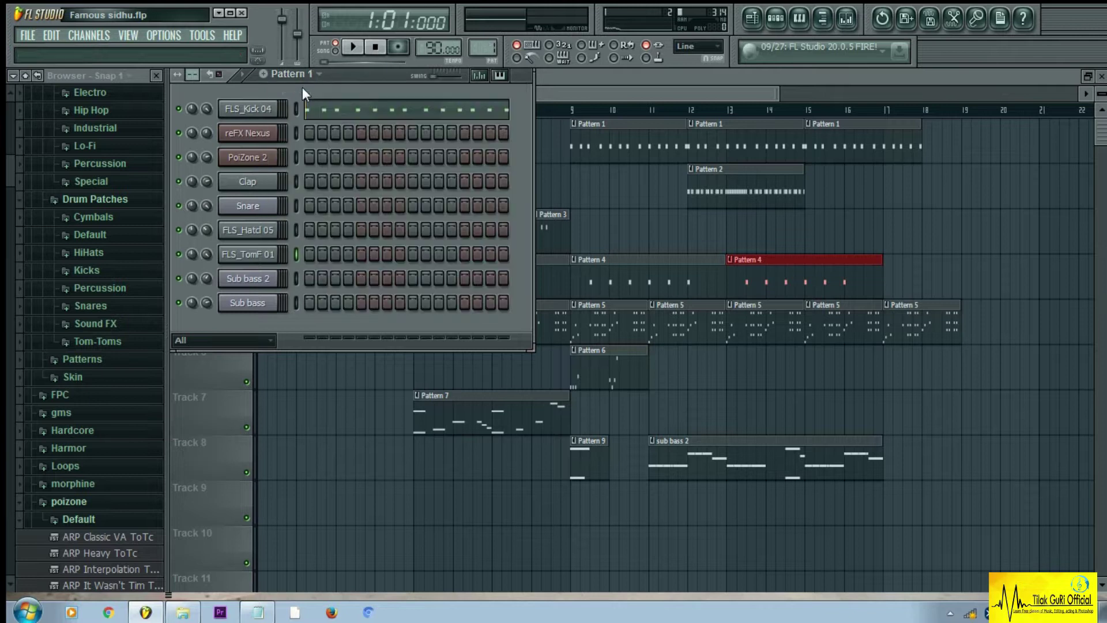
pyautogui.click(261, 110)
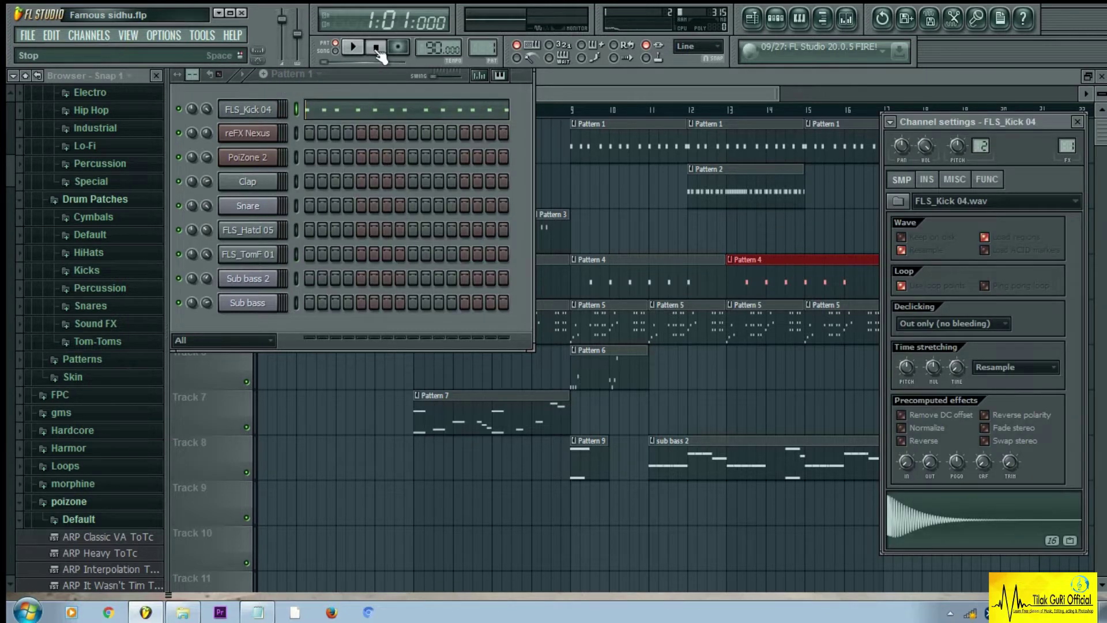
pyautogui.rightClick(268, 108)
pyautogui.click(292, 104)
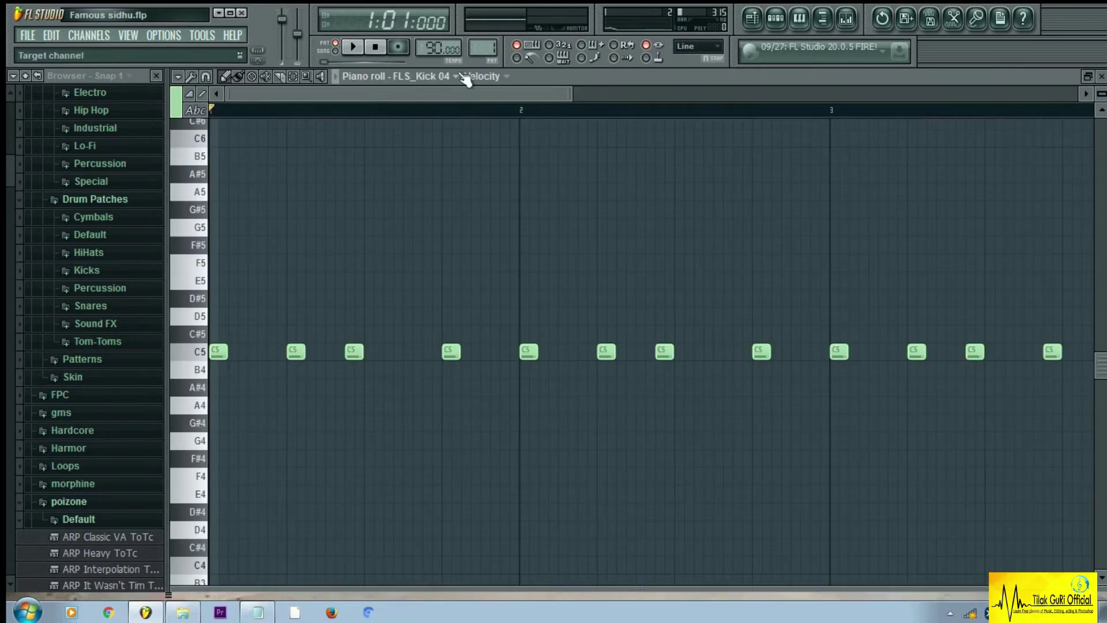
pyautogui.moveTo(570, 91); pyautogui.dragTo(777, 93)
pyautogui.click(354, 47)
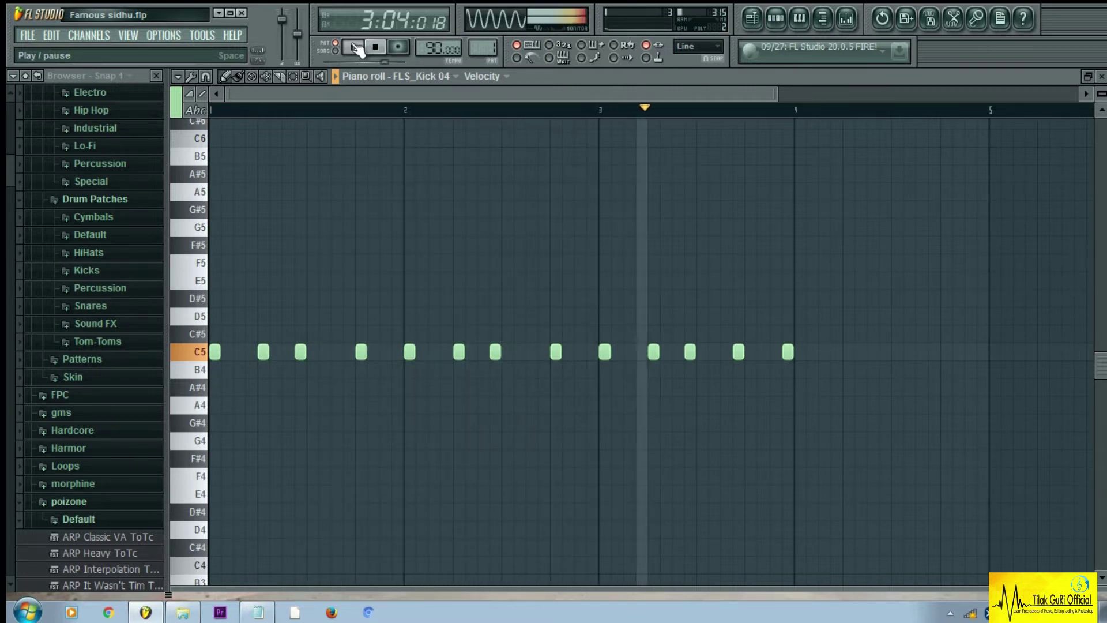
pyautogui.click(356, 49)
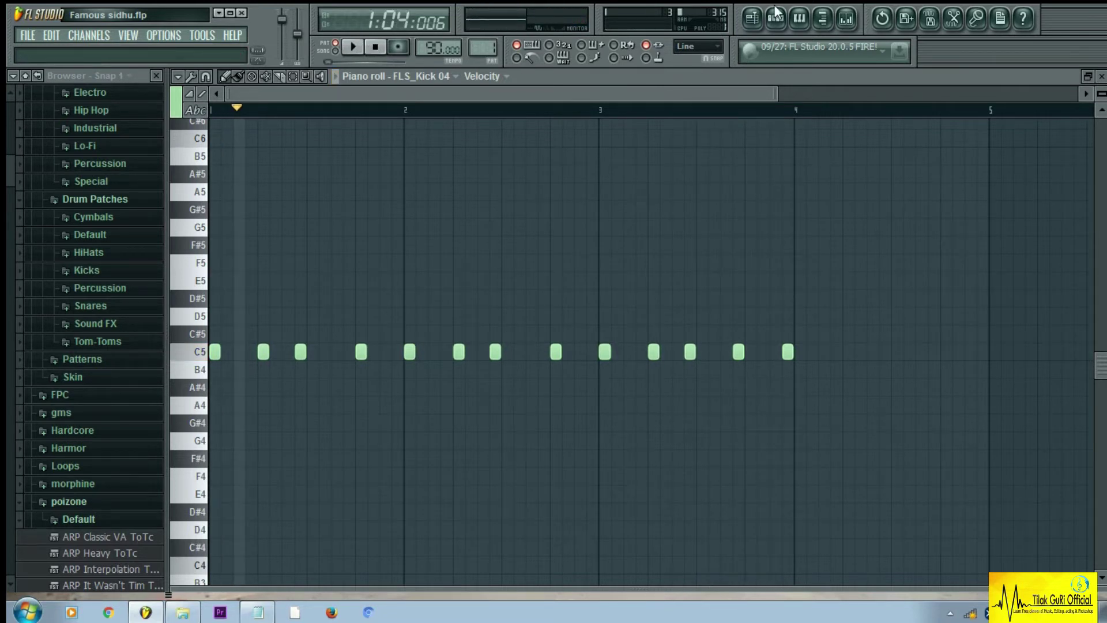
# Open Pattern 2's FLS_Hatcl 05 notes in the piano roll and play the hi-hat pattern
pyautogui.click(777, 20)
pyautogui.click(317, 75)
pyautogui.click(312, 104)
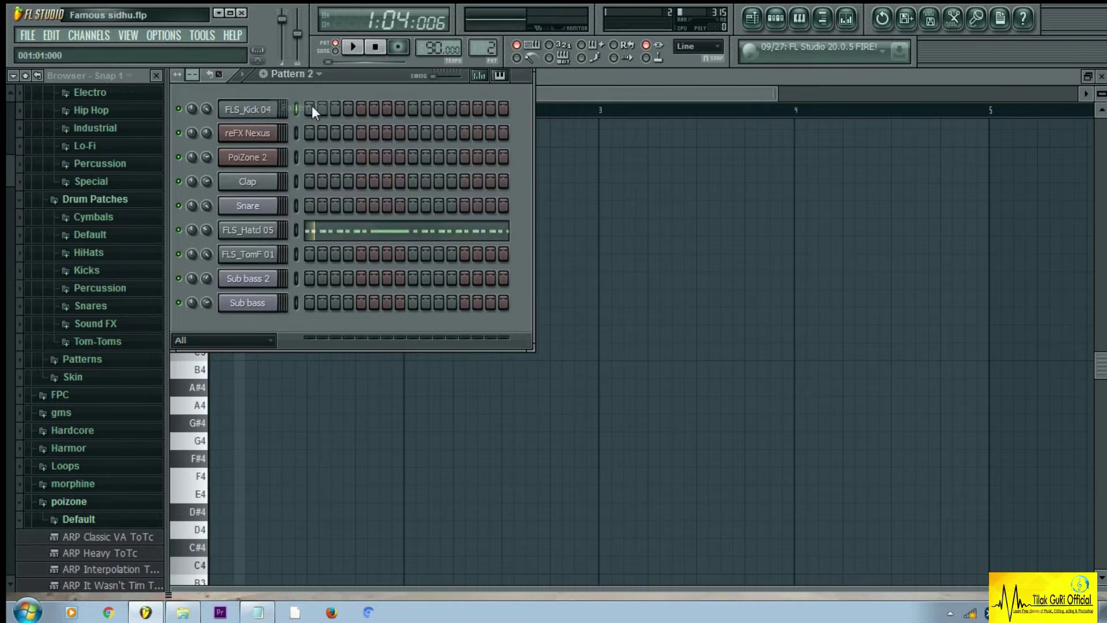
pyautogui.click(267, 232)
pyautogui.rightClick(267, 232)
pyautogui.click(346, 230)
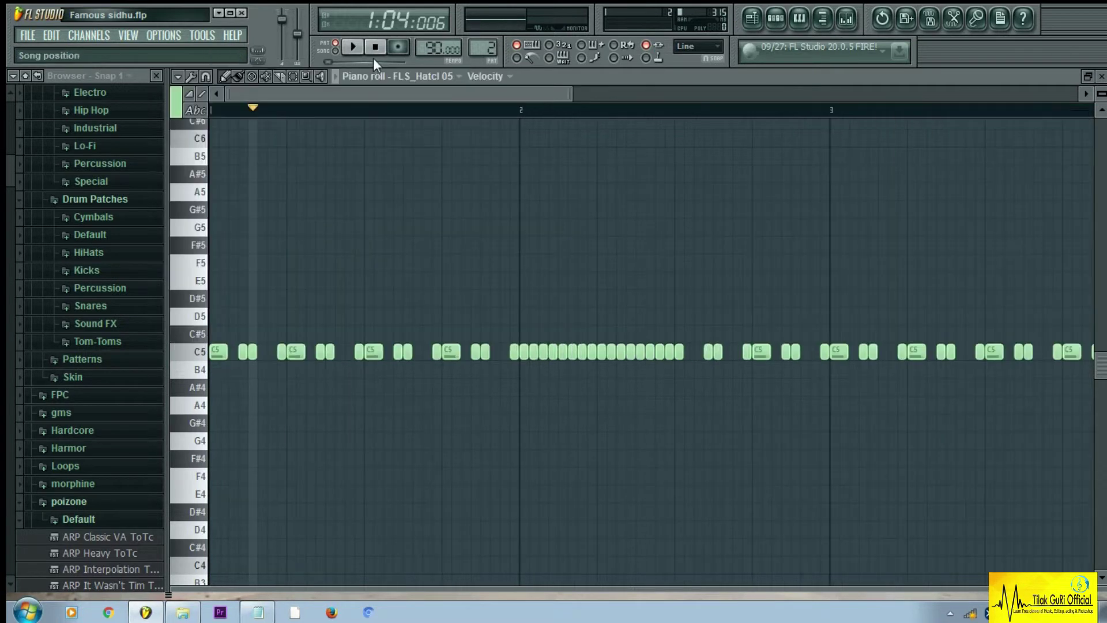
pyautogui.moveTo(572, 94); pyautogui.dragTo(788, 100)
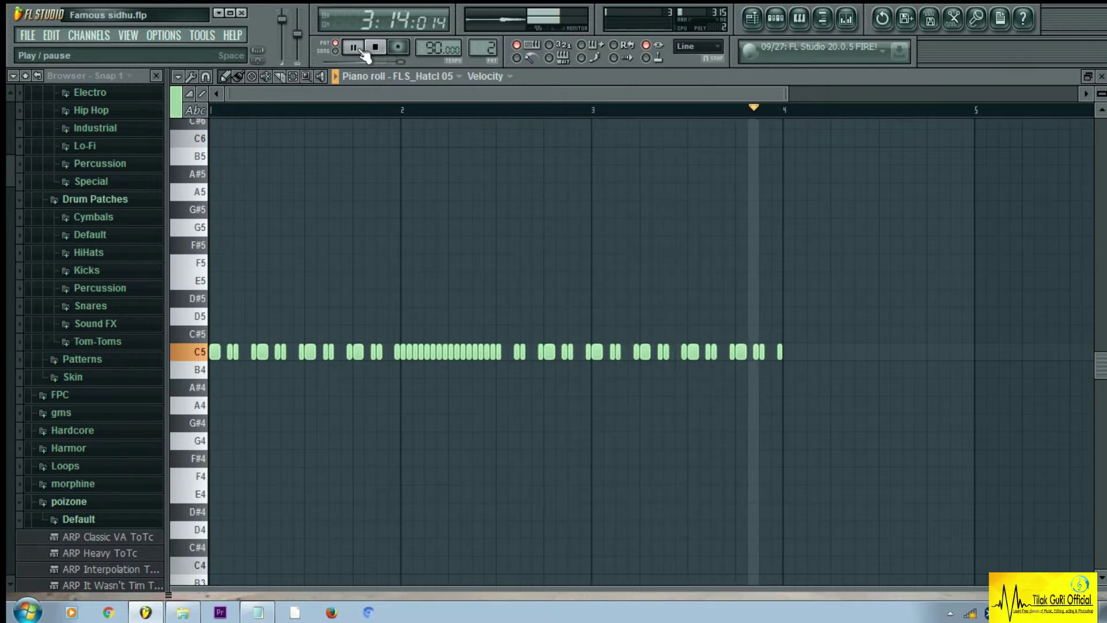
pyautogui.click(362, 51)
# Open Pattern 3's FLS_TomF 01 notes in the piano roll and play the tom pattern twice from the start
pyautogui.click(776, 21)
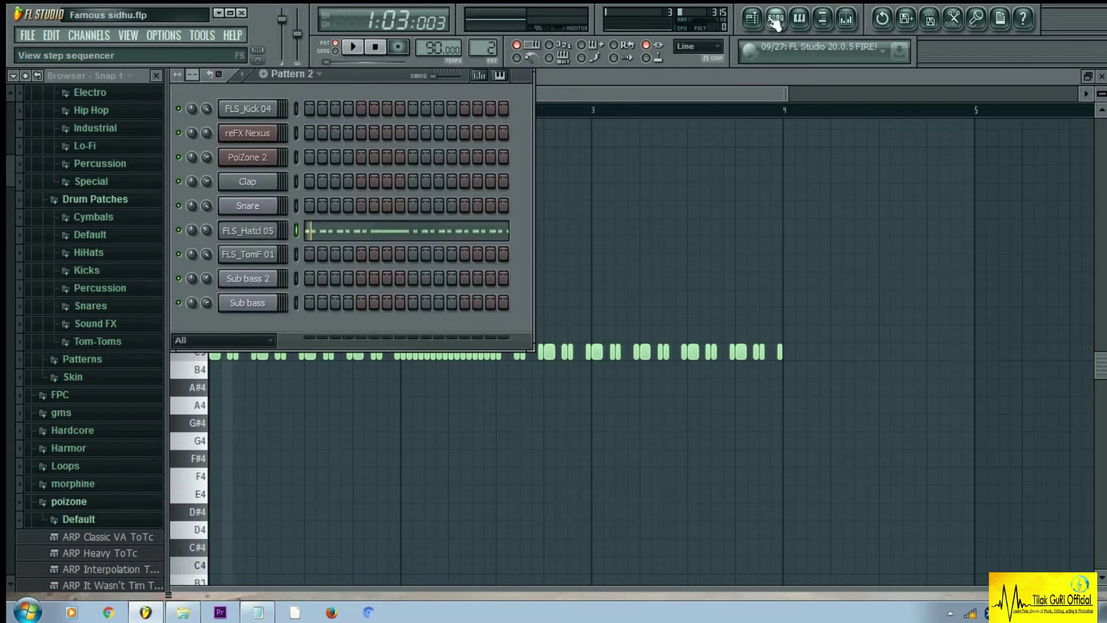
pyautogui.click(311, 75)
pyautogui.click(313, 113)
pyautogui.click(300, 73)
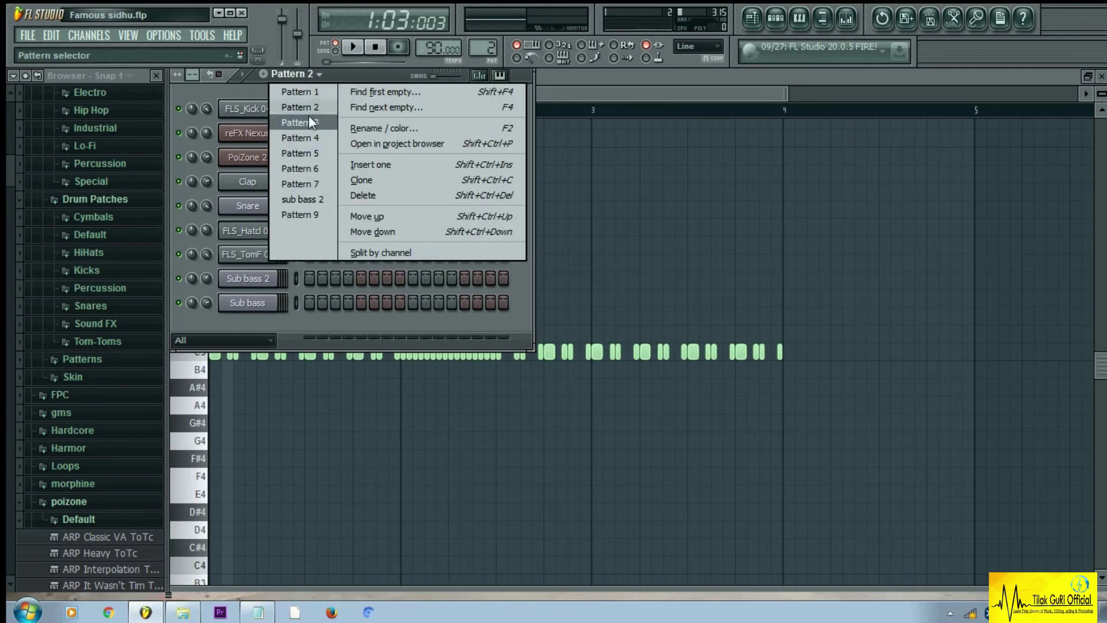
pyautogui.click(309, 122)
pyautogui.click(255, 252)
pyautogui.rightClick(255, 252)
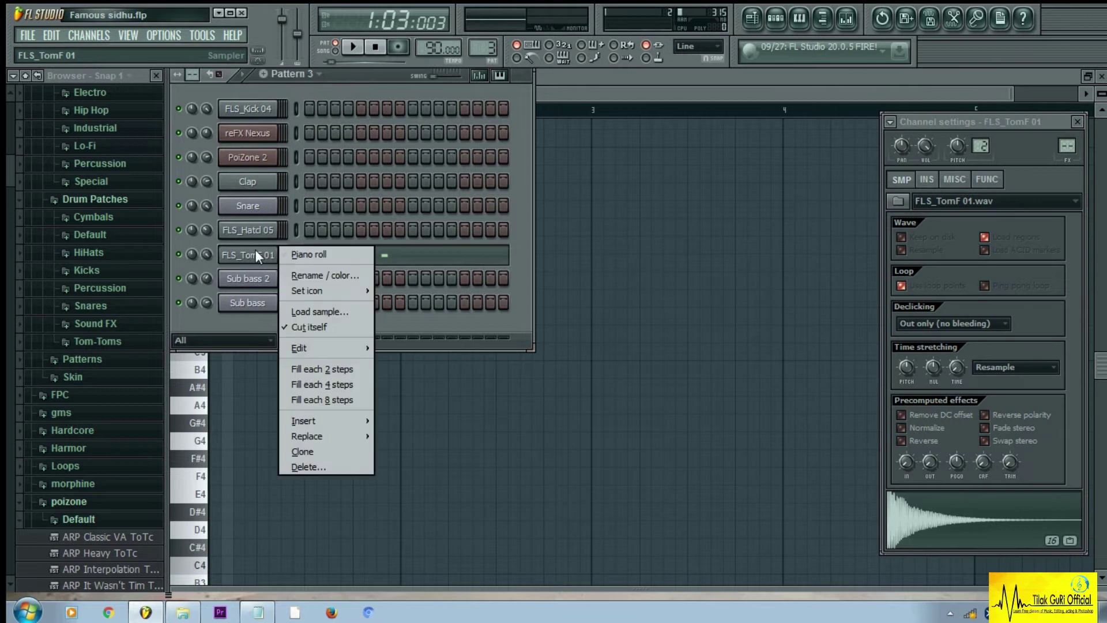
pyautogui.click(292, 254)
pyautogui.click(355, 49)
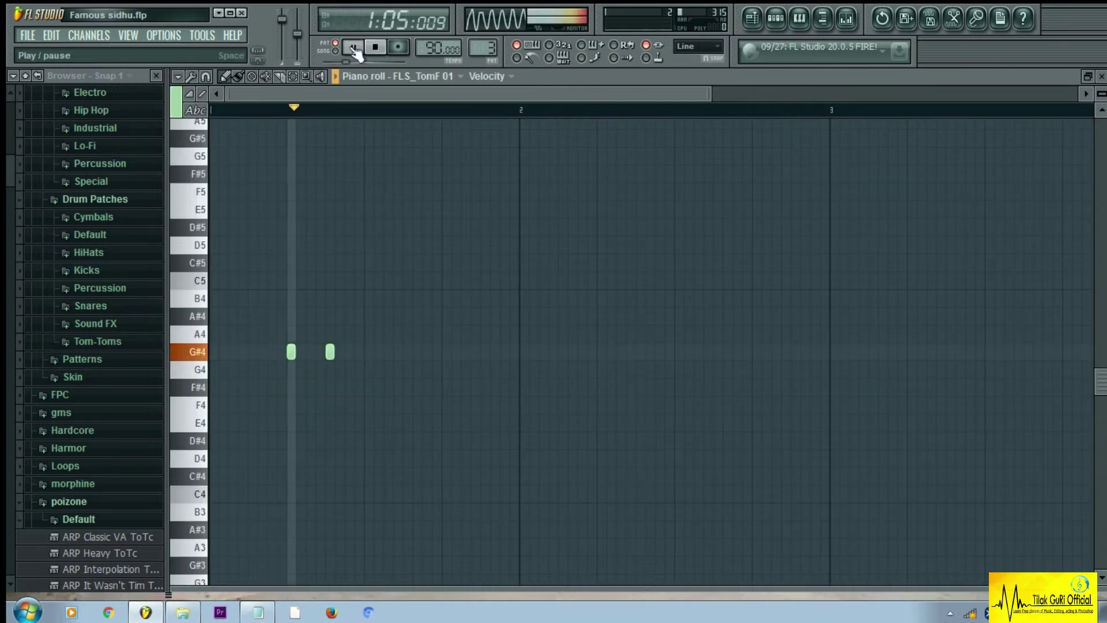
pyautogui.click(376, 48)
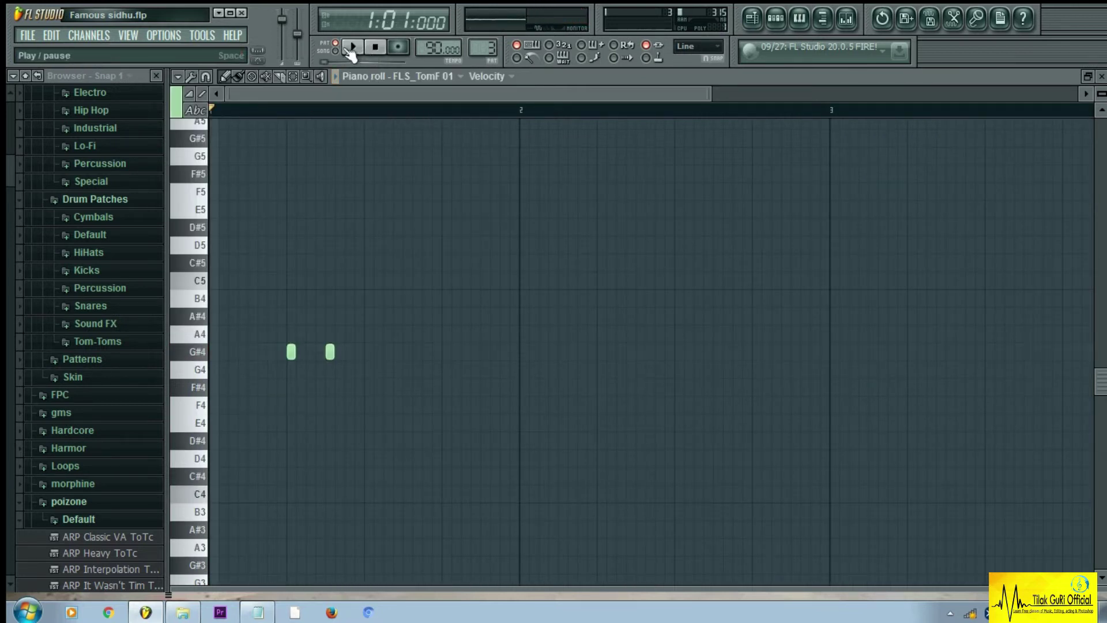
pyautogui.click(351, 49)
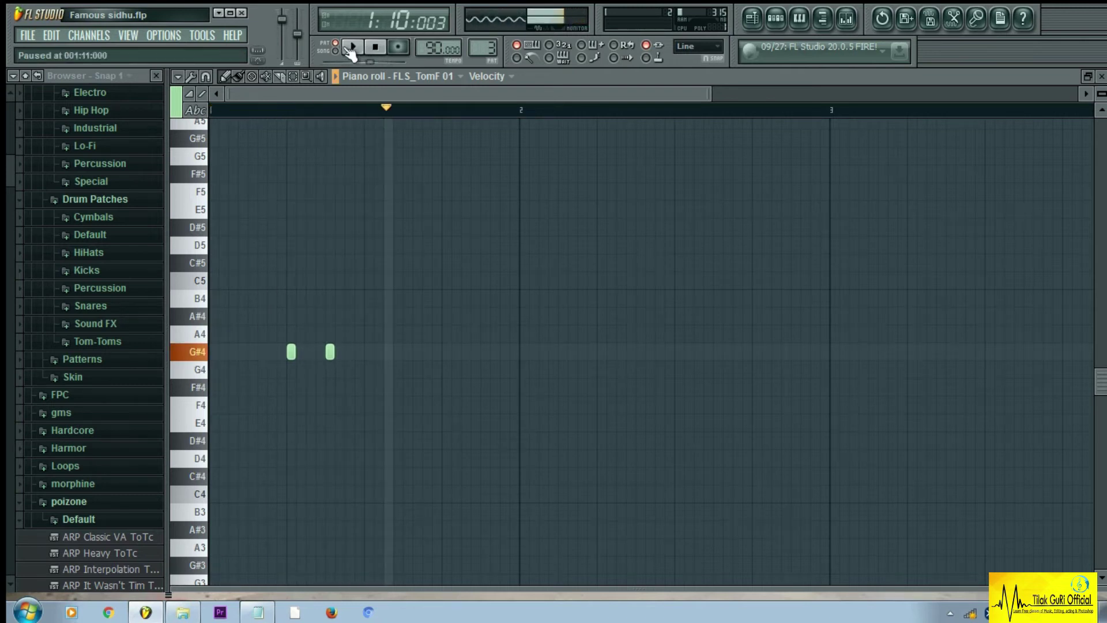
# Open Pattern 4's Snare notes in the piano roll and play the whole snare pattern
pyautogui.click(784, 20)
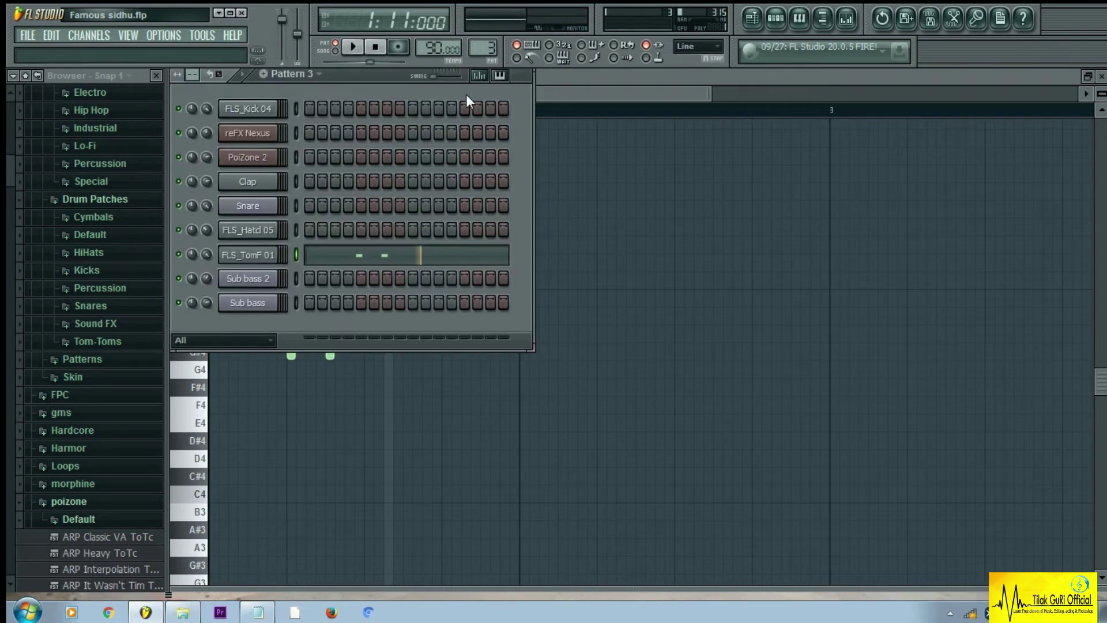
pyautogui.click(314, 75)
pyautogui.click(318, 137)
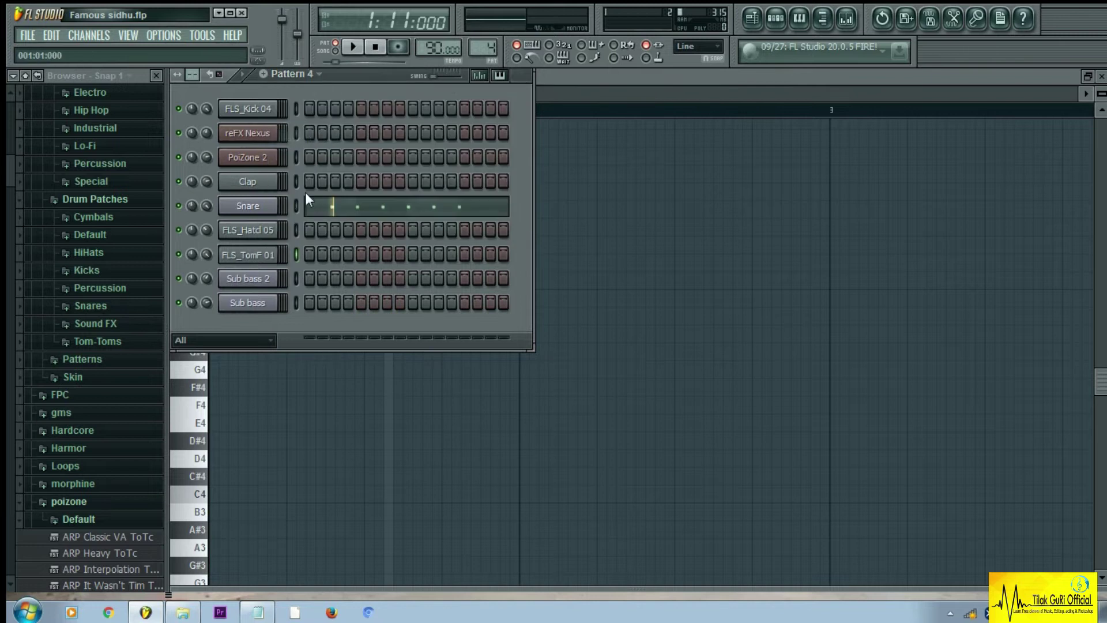
pyautogui.rightClick(272, 203)
pyautogui.click(306, 206)
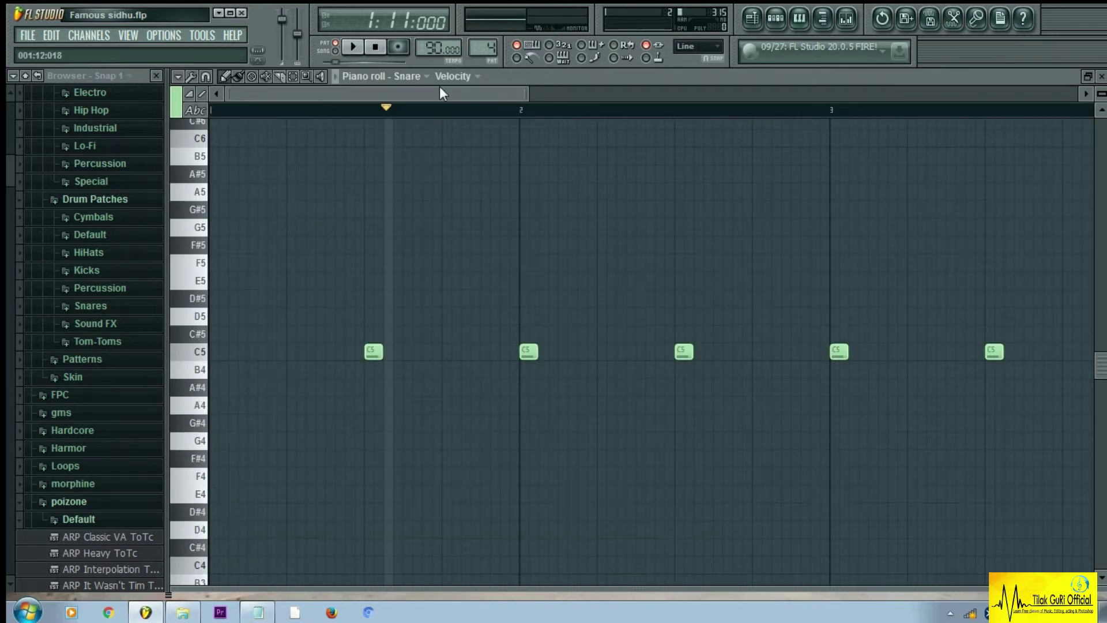
pyautogui.moveTo(528, 95); pyautogui.dragTo(750, 95)
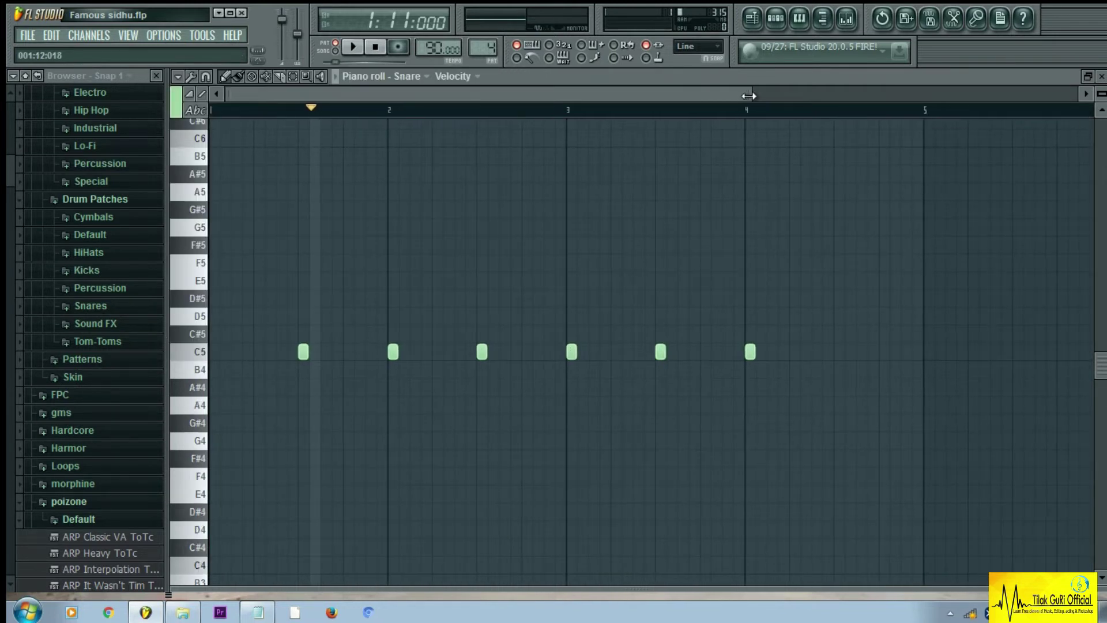
pyautogui.click(361, 48)
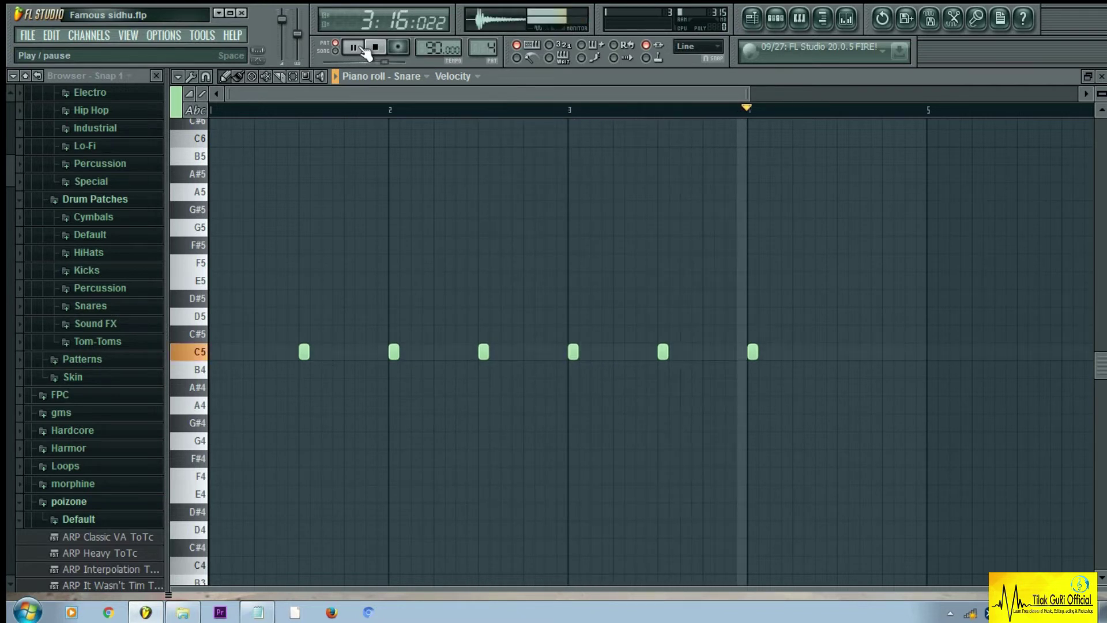
pyautogui.click(364, 50)
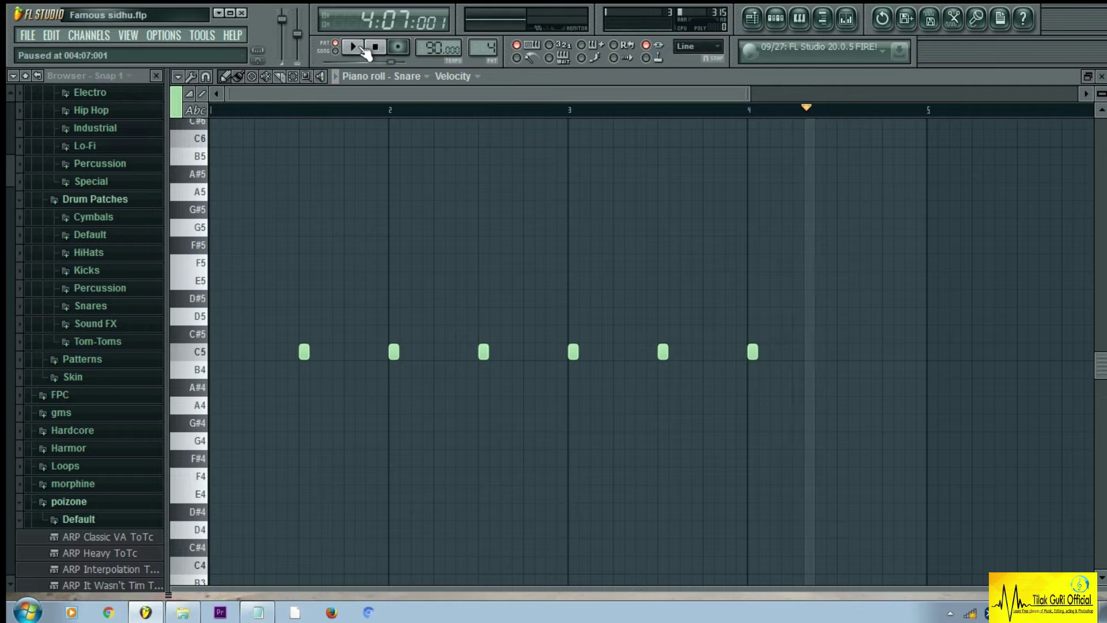
# Open Pattern 5's reFX Nexus notes in the piano roll and play the strings melody
pyautogui.click(776, 20)
pyautogui.click(304, 75)
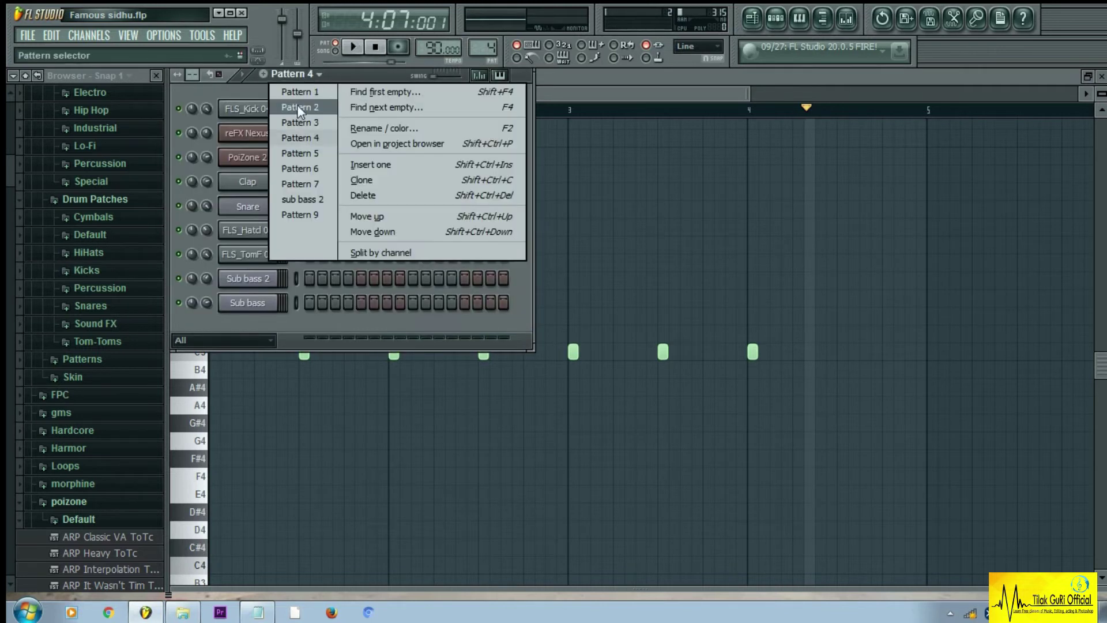
pyautogui.click(306, 152)
pyautogui.click(251, 134)
pyautogui.rightClick(252, 134)
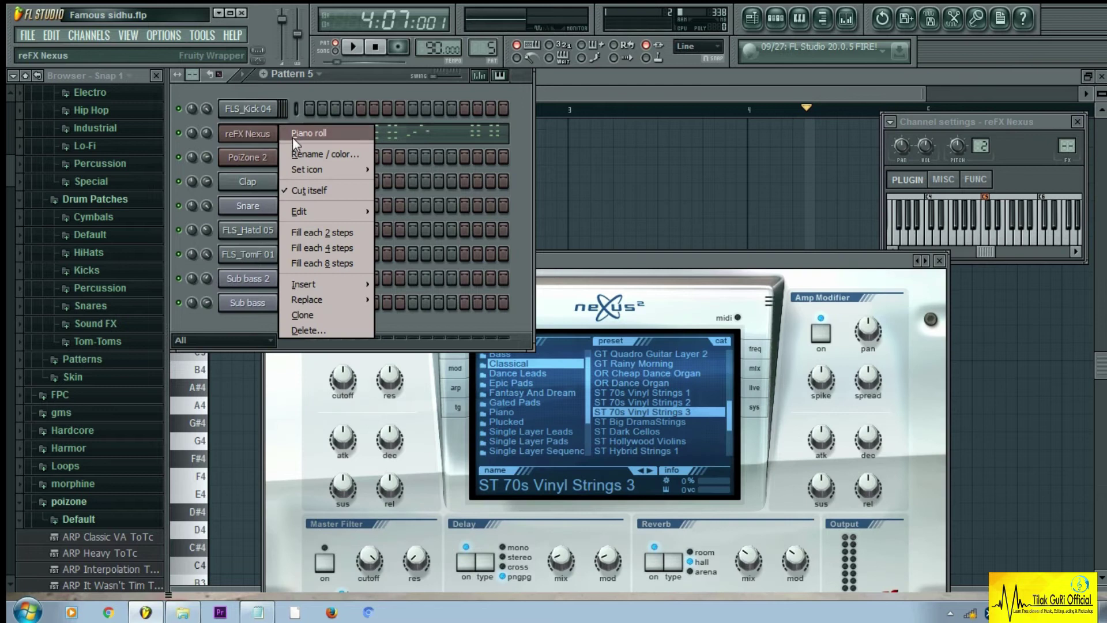
pyautogui.click(308, 133)
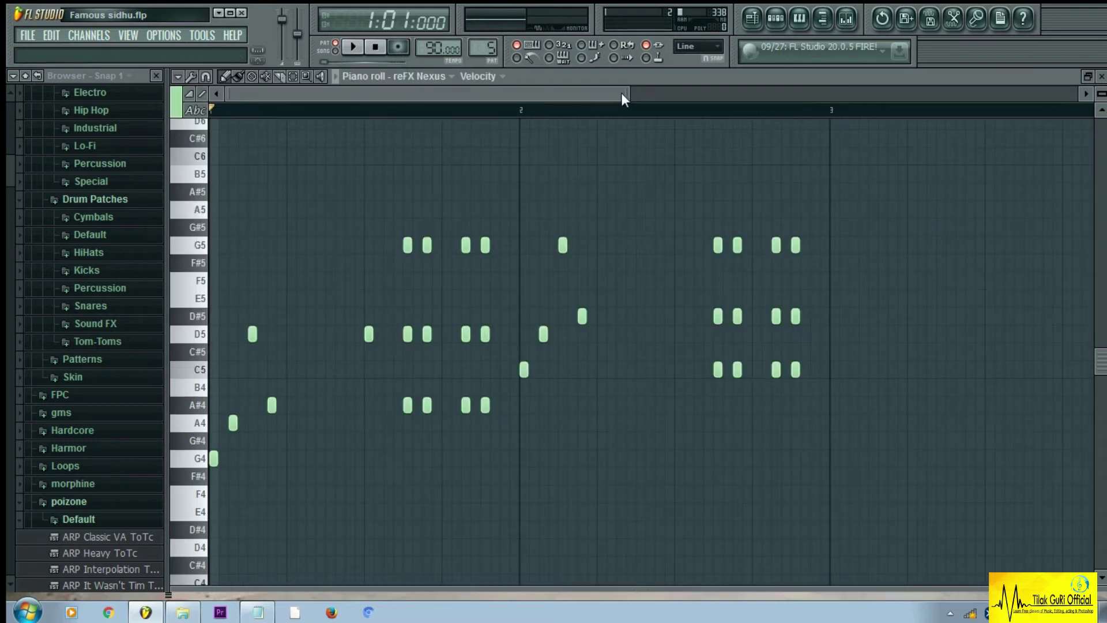
pyautogui.moveTo(629, 94); pyautogui.dragTo(517, 92)
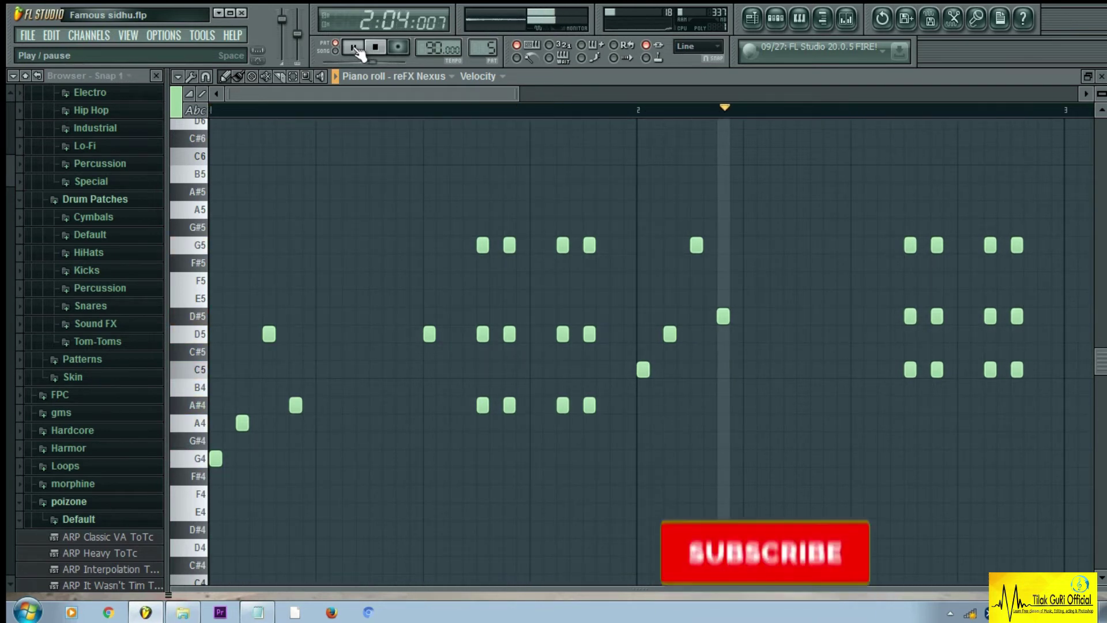
pyautogui.click(355, 48)
# Open Pattern 6's PoiZone 2 notes in the piano roll and play the pattern
pyautogui.click(776, 19)
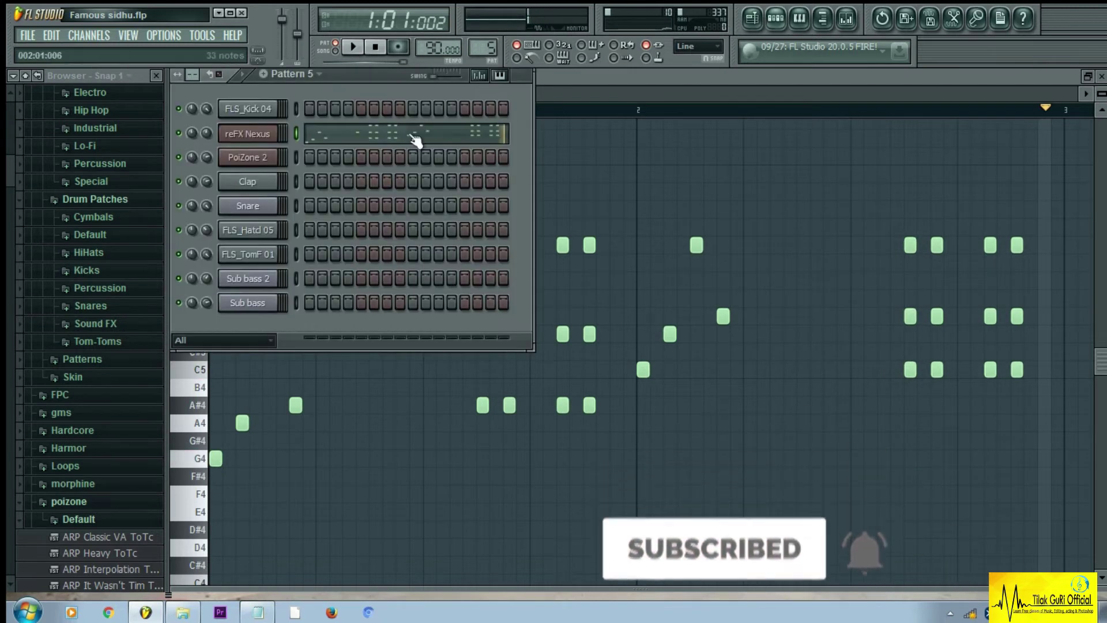
pyautogui.click(309, 75)
pyautogui.click(316, 169)
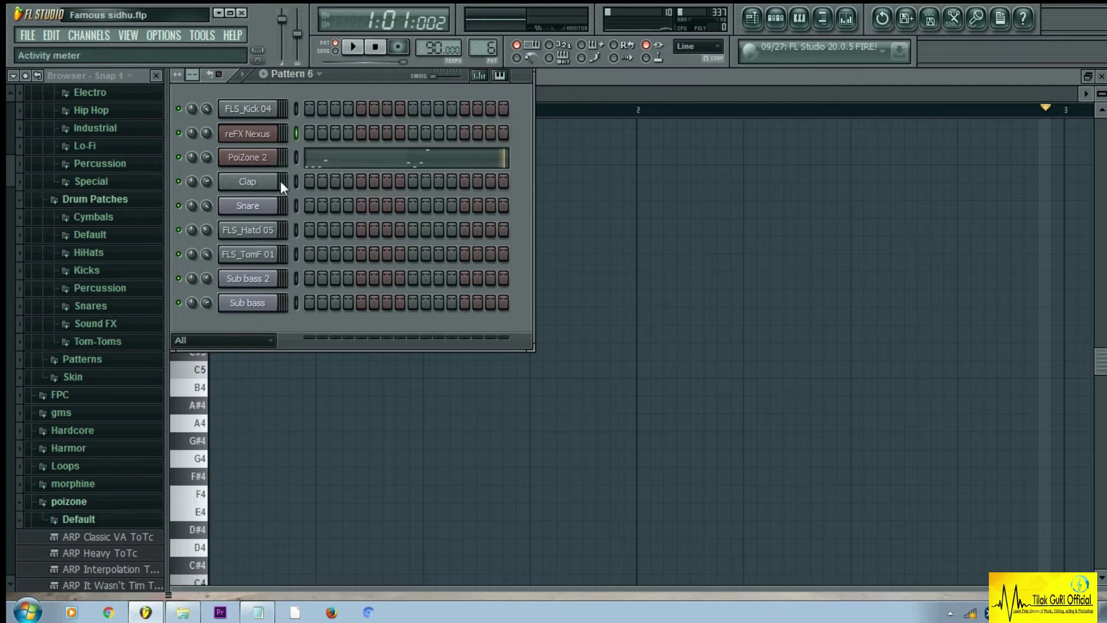
pyautogui.click(259, 163)
pyautogui.rightClick(259, 163)
pyautogui.click(300, 159)
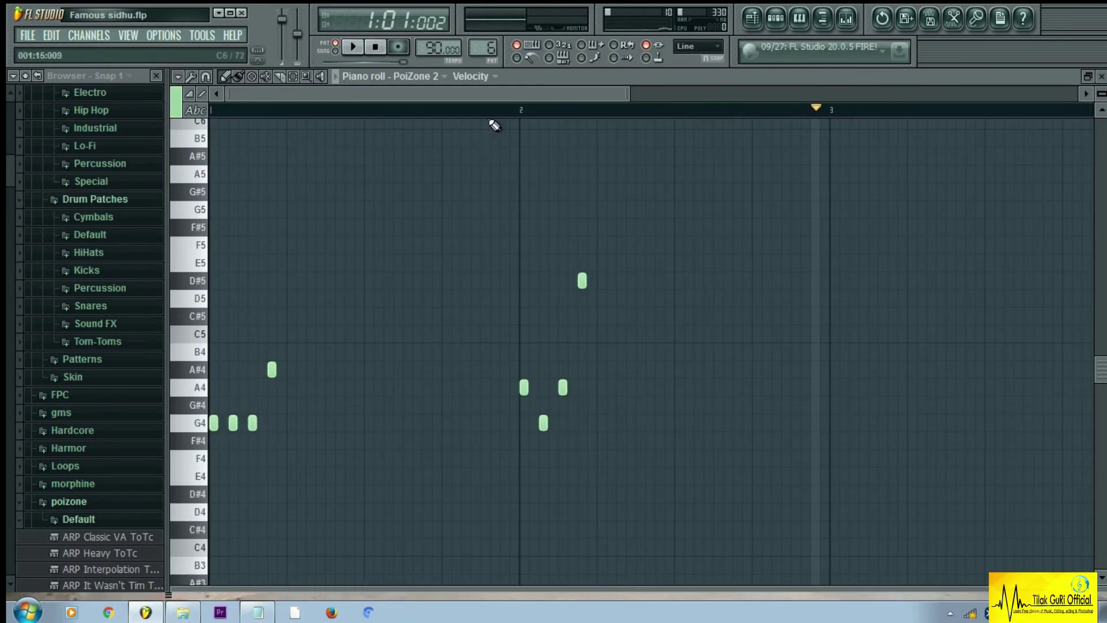
pyautogui.moveTo(627, 92); pyautogui.dragTo(464, 87)
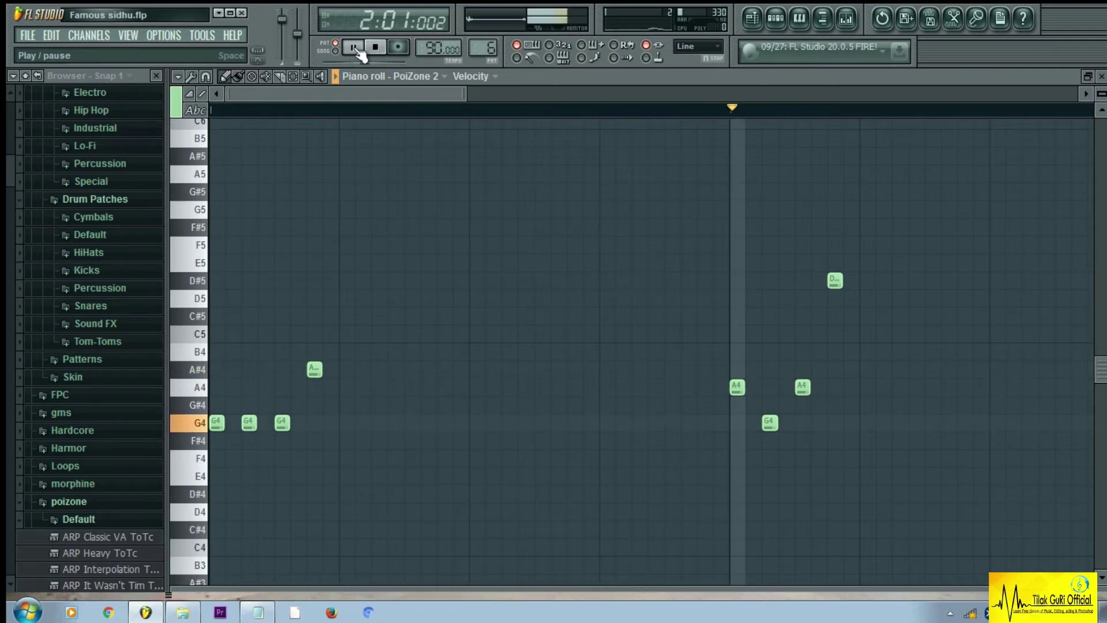
pyautogui.click(355, 49)
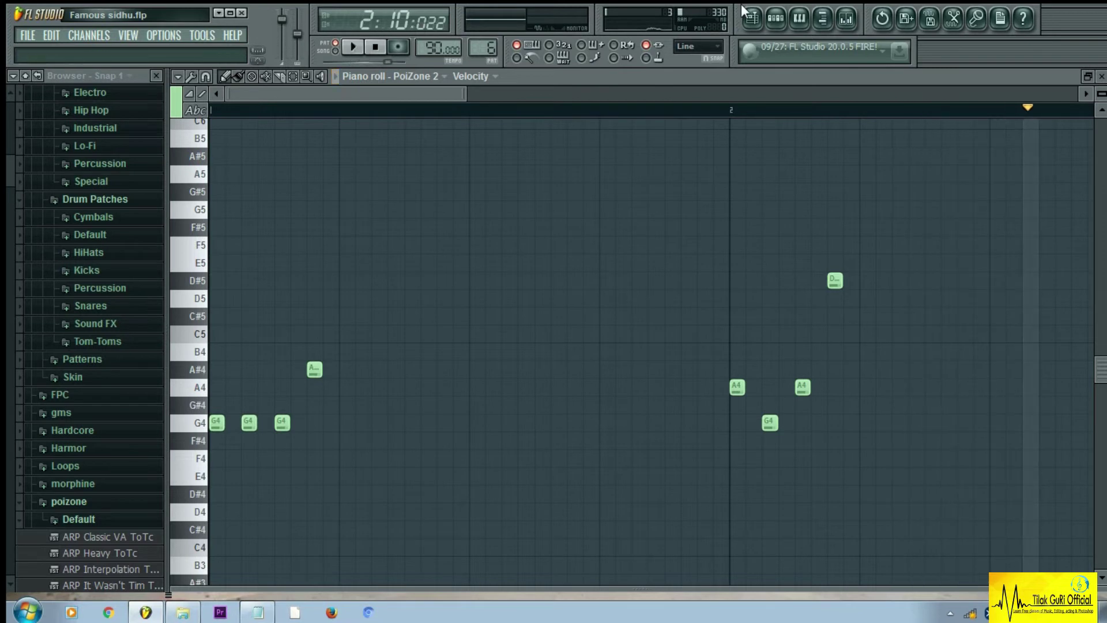
# Open Pattern 7's Sub bass 2 notes in the piano roll and play the whole bass line
pyautogui.click(782, 20)
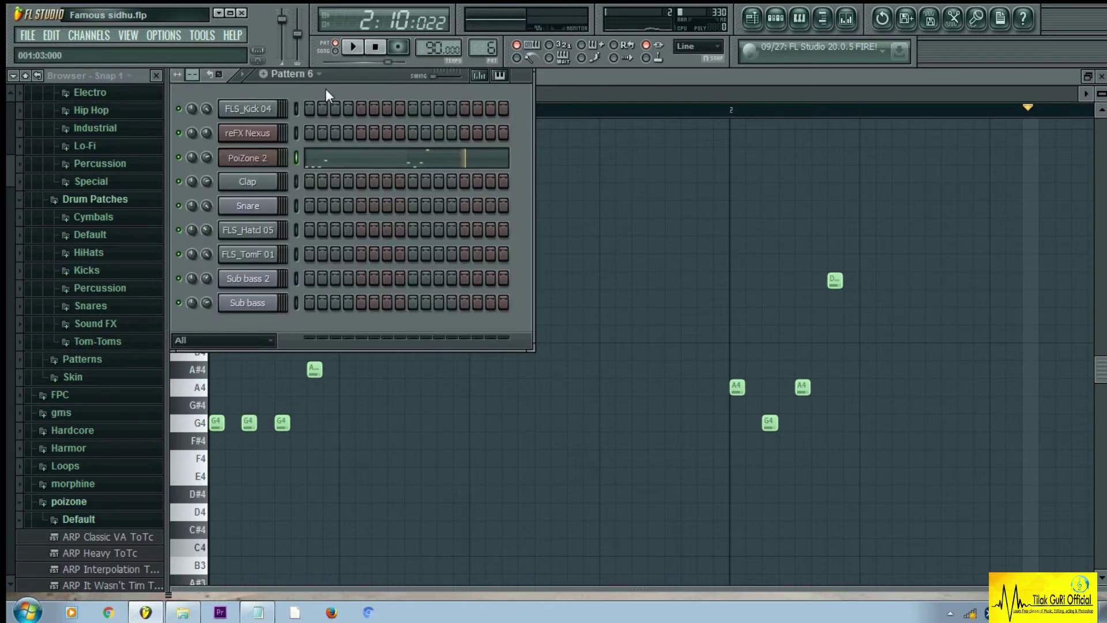
pyautogui.click(312, 74)
pyautogui.click(319, 184)
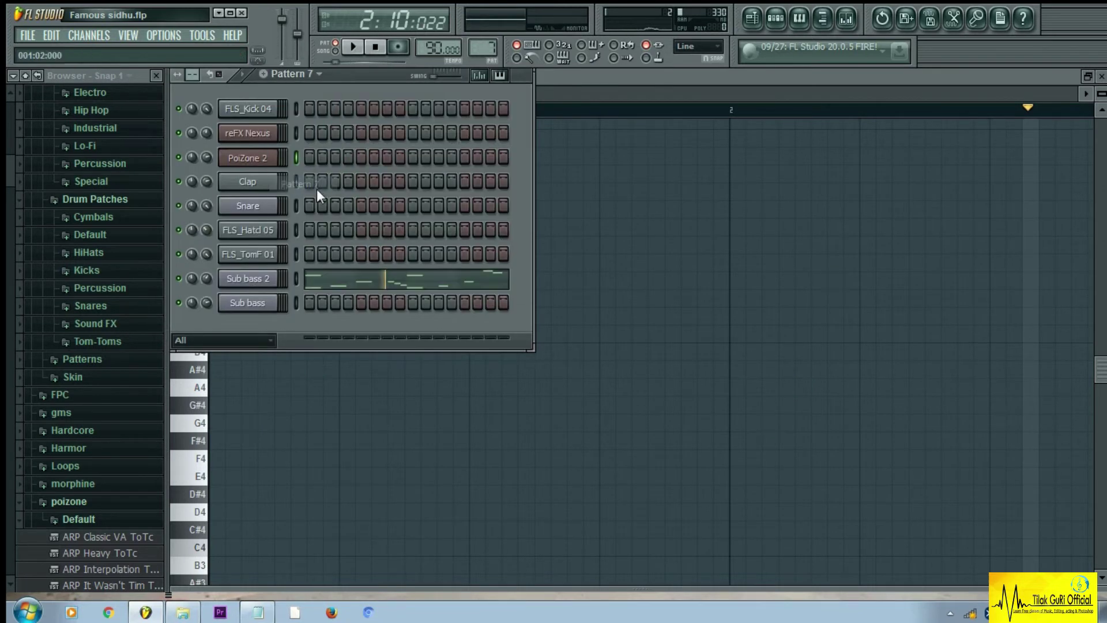
pyautogui.click(258, 279)
pyautogui.rightClick(258, 279)
pyautogui.click(308, 279)
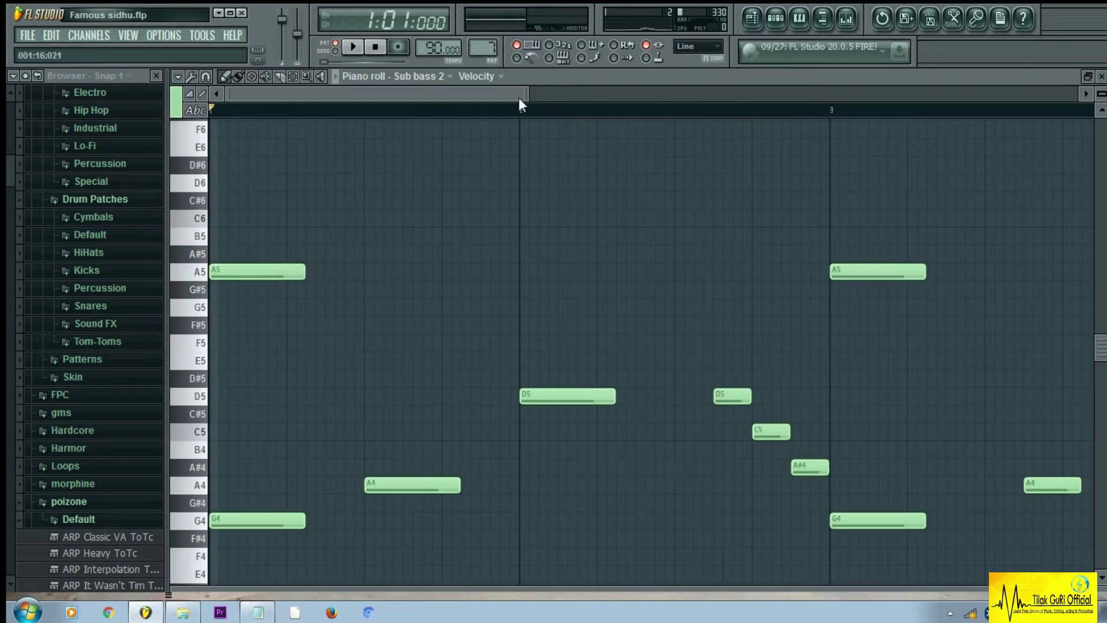
pyautogui.moveTo(529, 95); pyautogui.dragTo(754, 96)
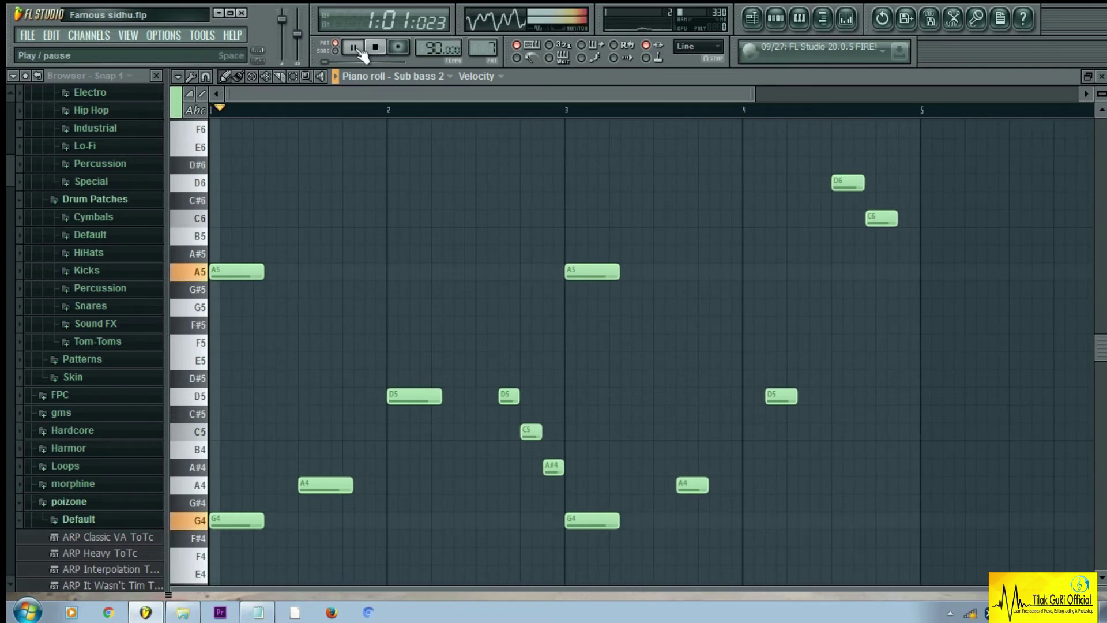
pyautogui.moveTo(1101, 349)
pyautogui.mouseDown()
pyautogui.moveTo(1102, 379)
pyautogui.moveTo(1102, 313)
pyautogui.moveTo(1101, 352)
pyautogui.mouseUp()
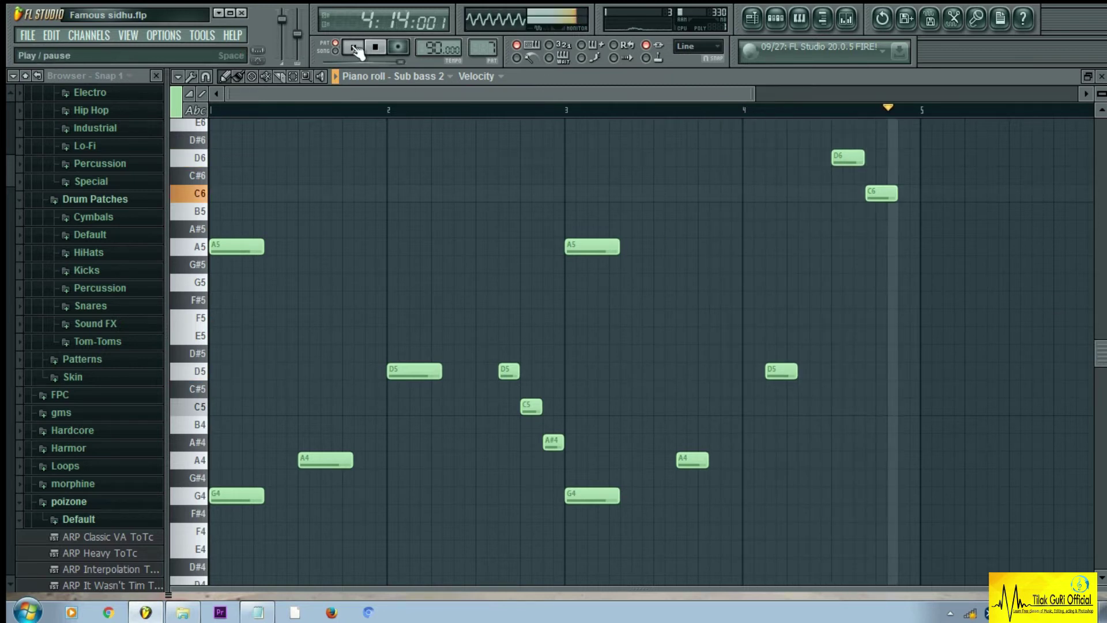
pyautogui.click(356, 48)
# Switch to the sub bass 2 pattern and open its Sub bass 2 notes in the piano roll
pyautogui.click(777, 20)
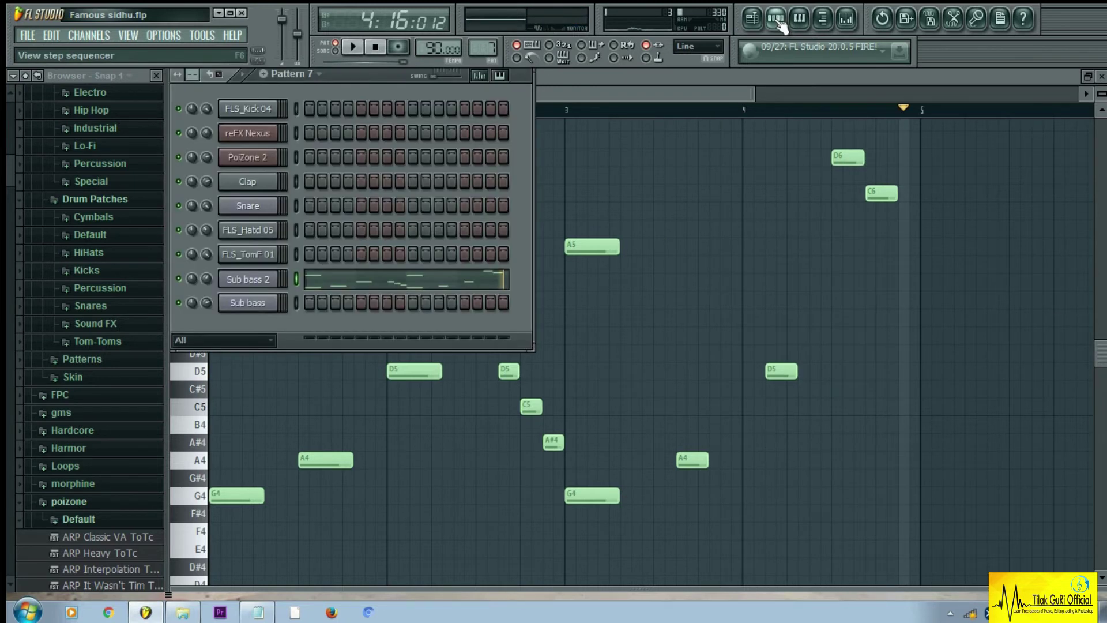
pyautogui.click(301, 75)
pyautogui.click(320, 196)
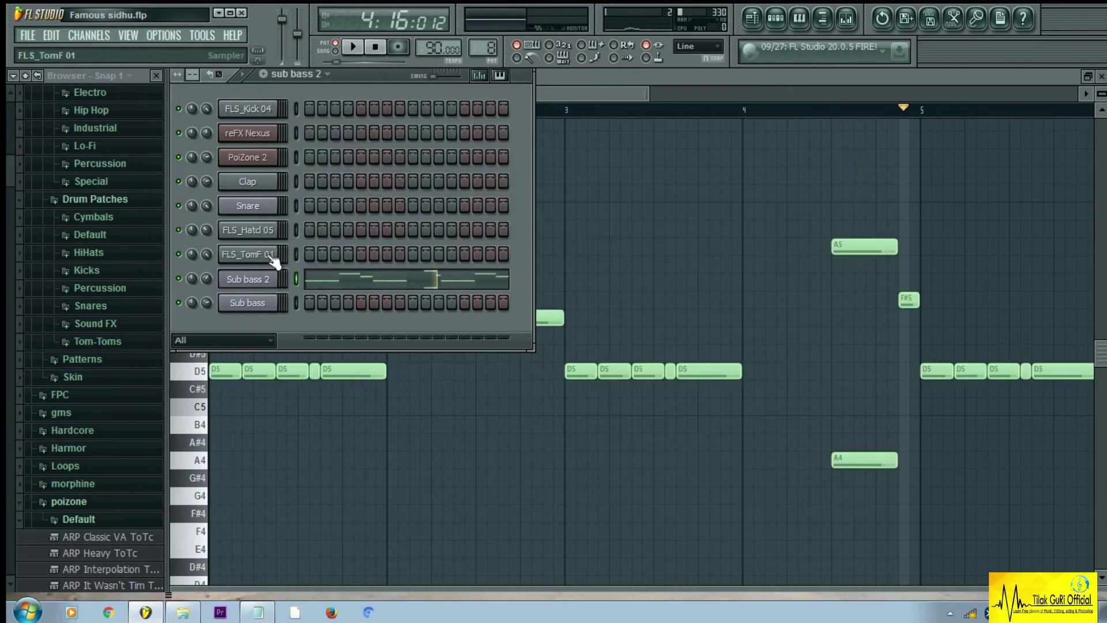
pyautogui.rightClick(259, 282)
pyautogui.click(289, 279)
pyautogui.rightClick(258, 276)
pyautogui.click(311, 278)
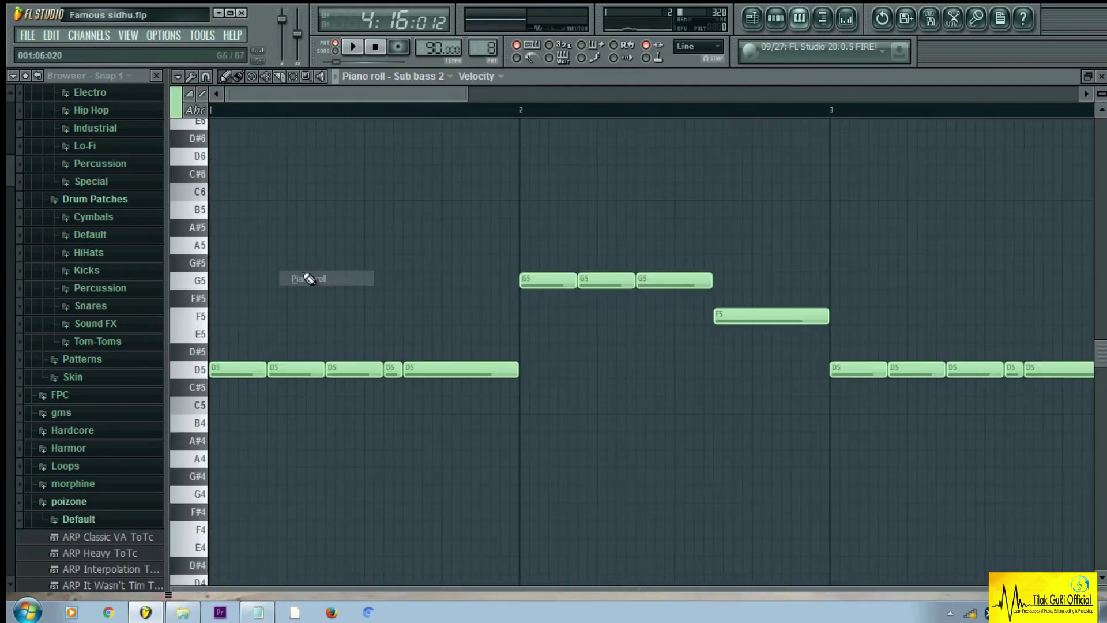
pyautogui.click(777, 20)
pyautogui.click(773, 25)
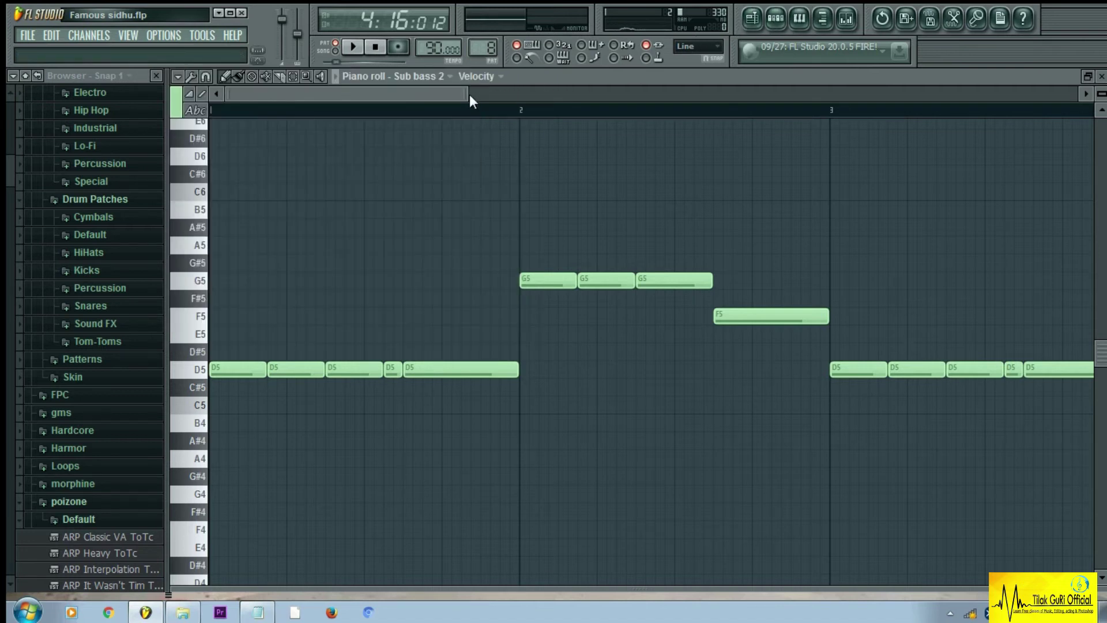
# Show the sub bass 2 pattern's full note range and play it through from the start
pyautogui.moveTo(468, 94); pyautogui.dragTo(891, 108)
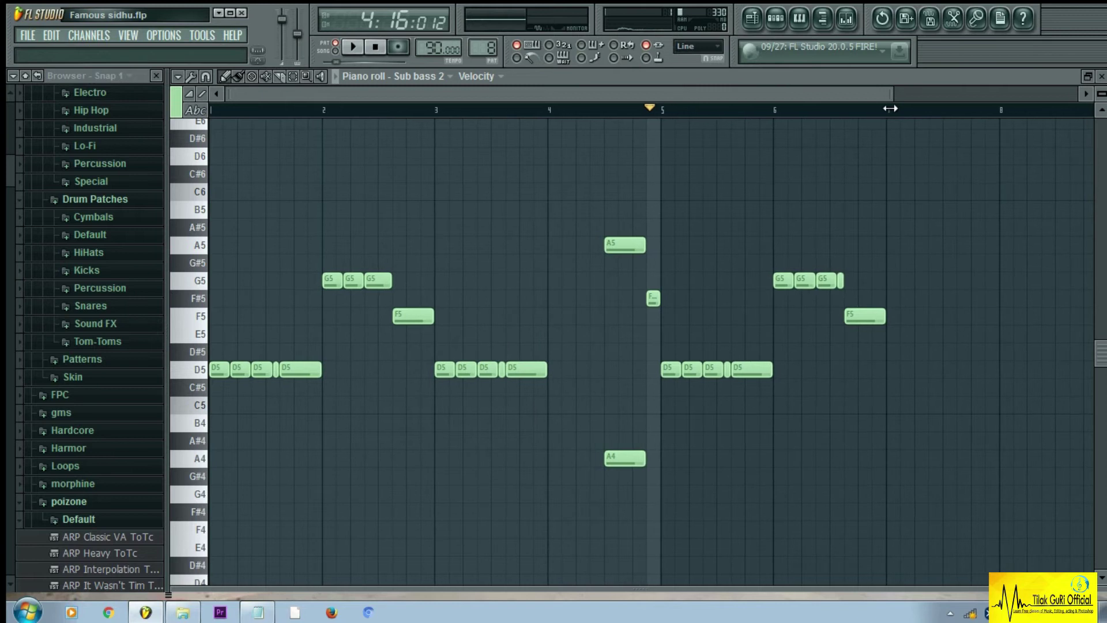
pyautogui.click(376, 48)
pyautogui.click(354, 47)
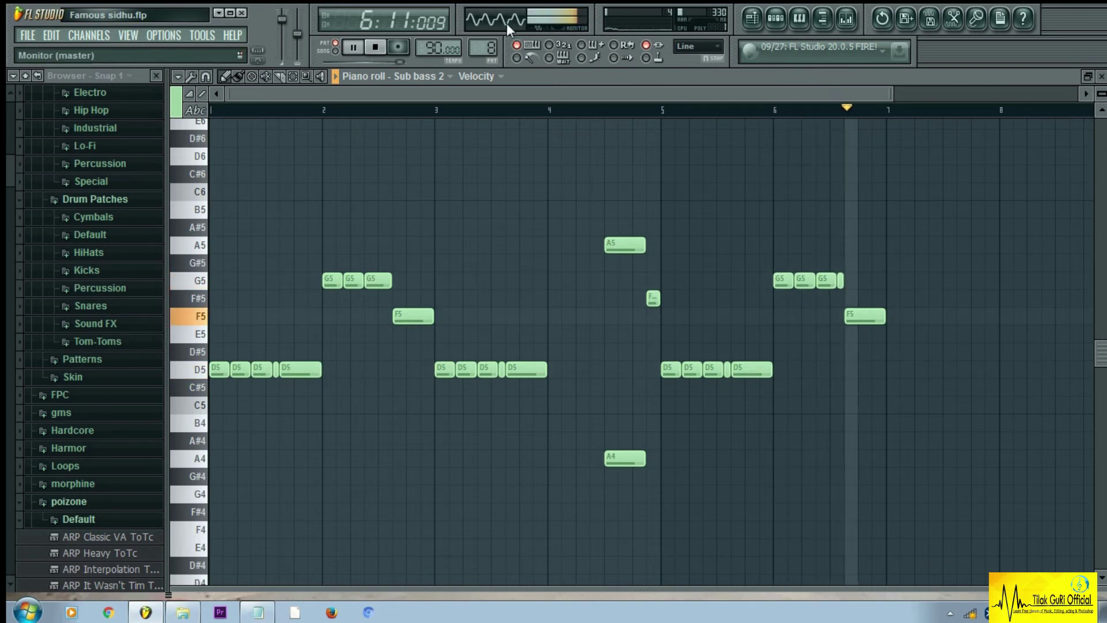
pyautogui.click(354, 49)
# Open Pattern 9's Sub bass 2 notes in the piano roll and play the pattern
pyautogui.click(786, 30)
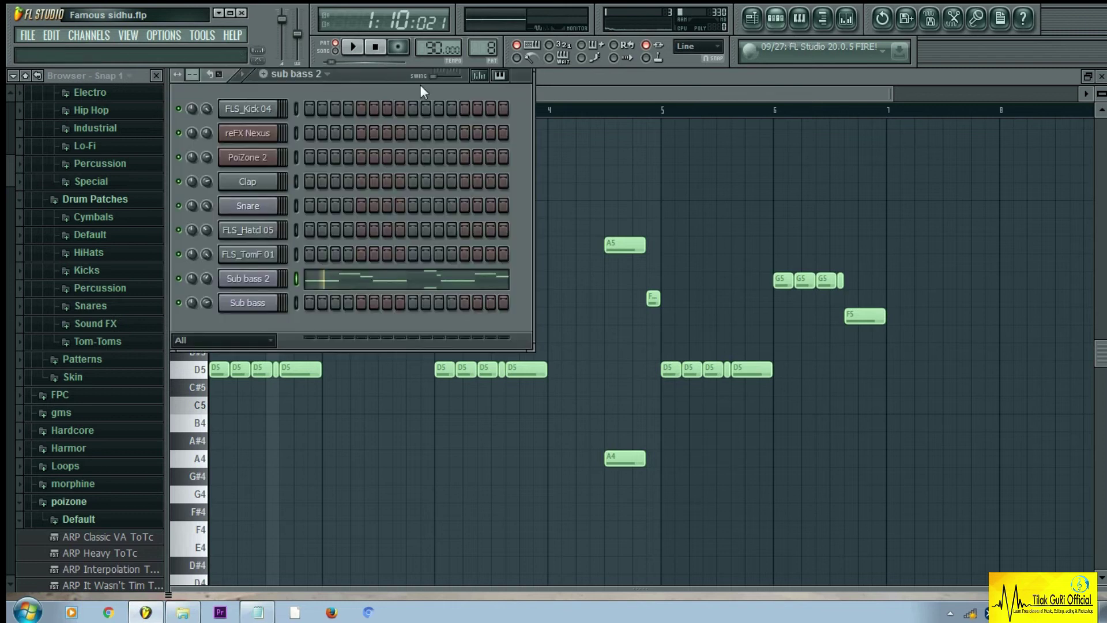
pyautogui.click(324, 74)
pyautogui.click(321, 214)
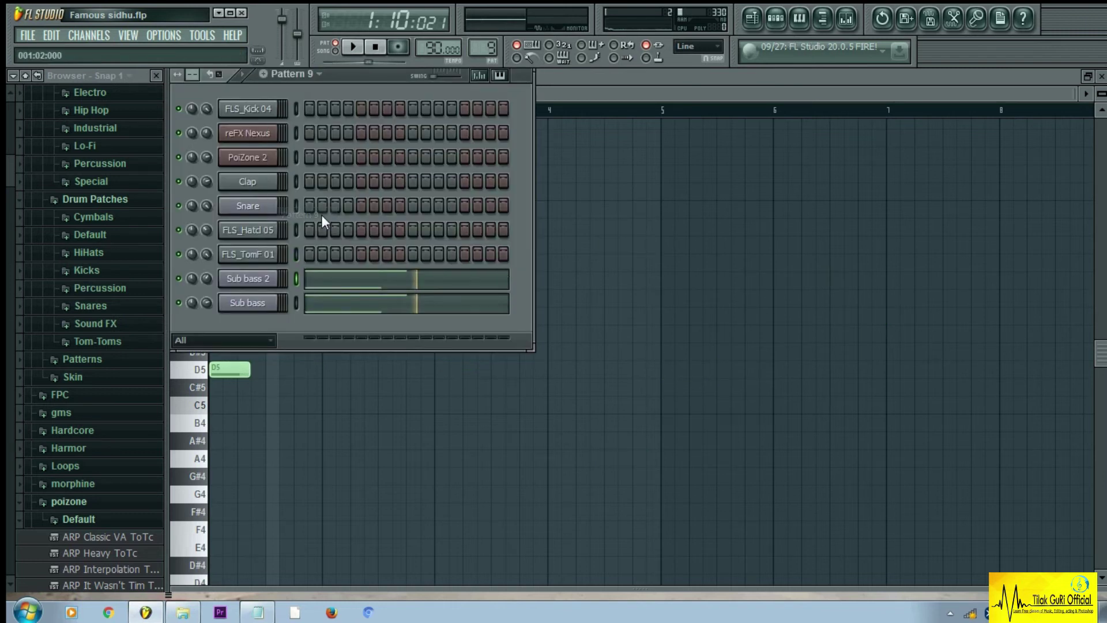
pyautogui.click(257, 281)
pyautogui.rightClick(254, 280)
pyautogui.click(297, 278)
pyautogui.rightClick(255, 277)
pyautogui.click(297, 278)
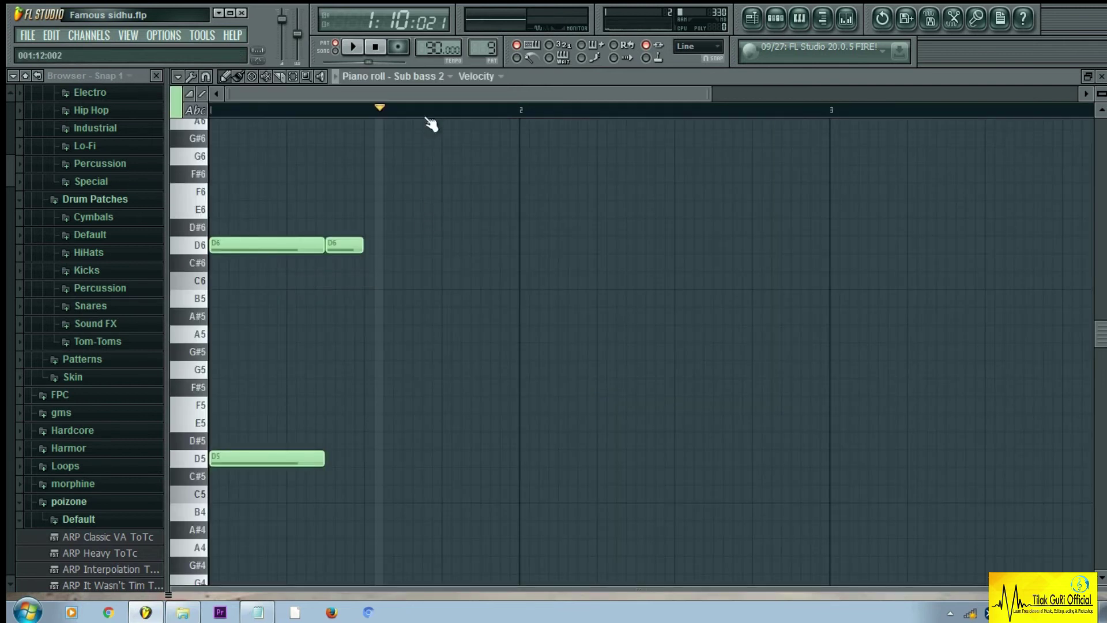
pyautogui.click(362, 49)
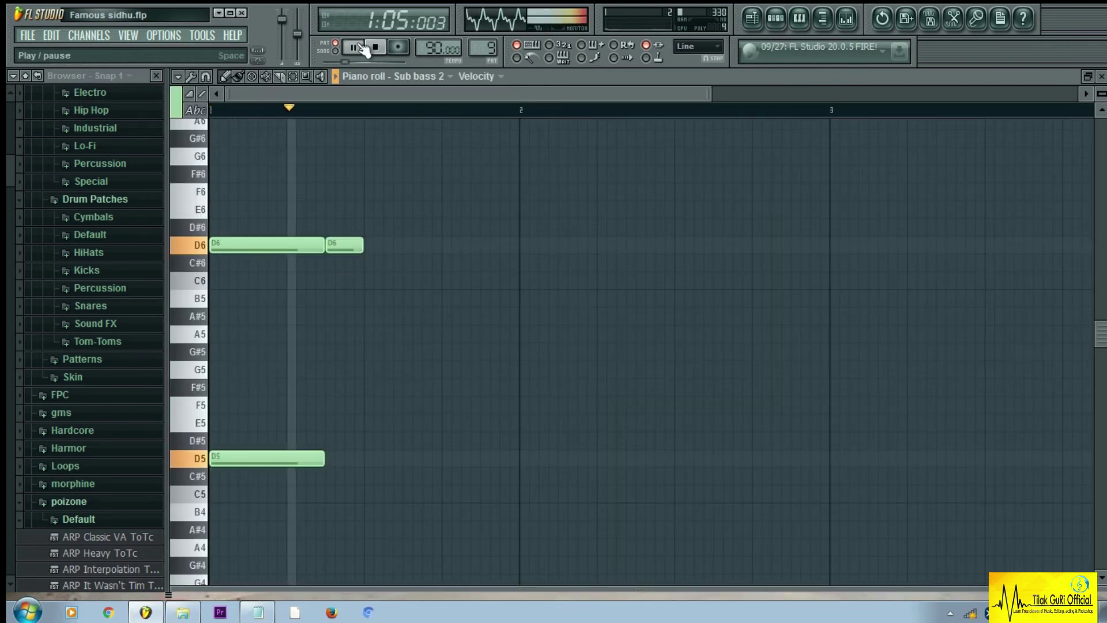
pyautogui.click(363, 49)
# Open the reFX Nexus channel's plugin window and place it so the whole interface and its preset are visible
pyautogui.click(776, 19)
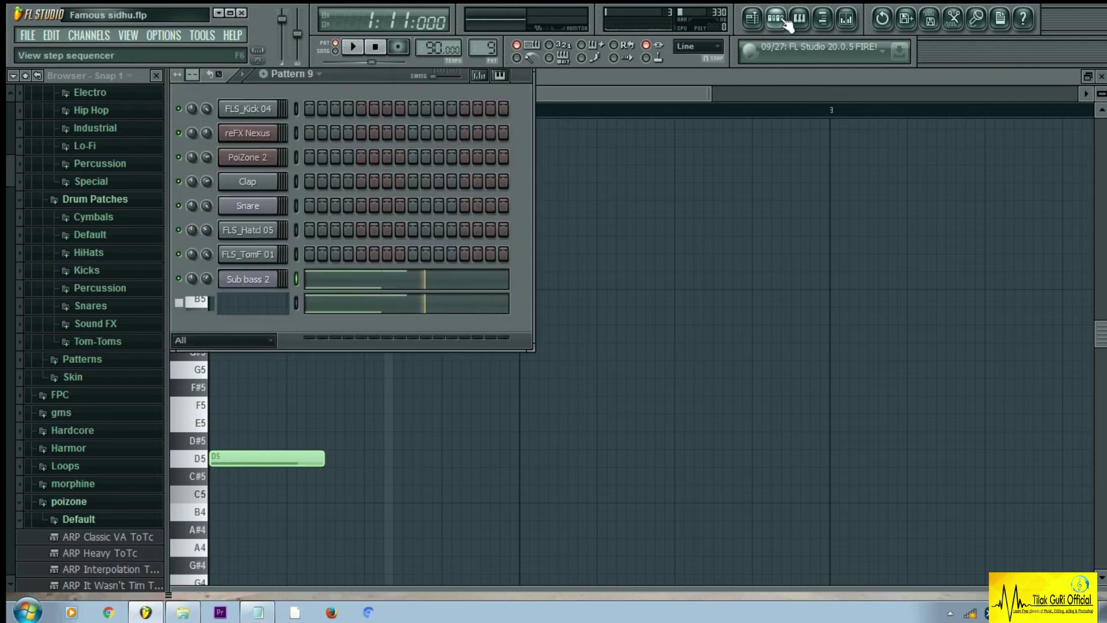
pyautogui.click(248, 133)
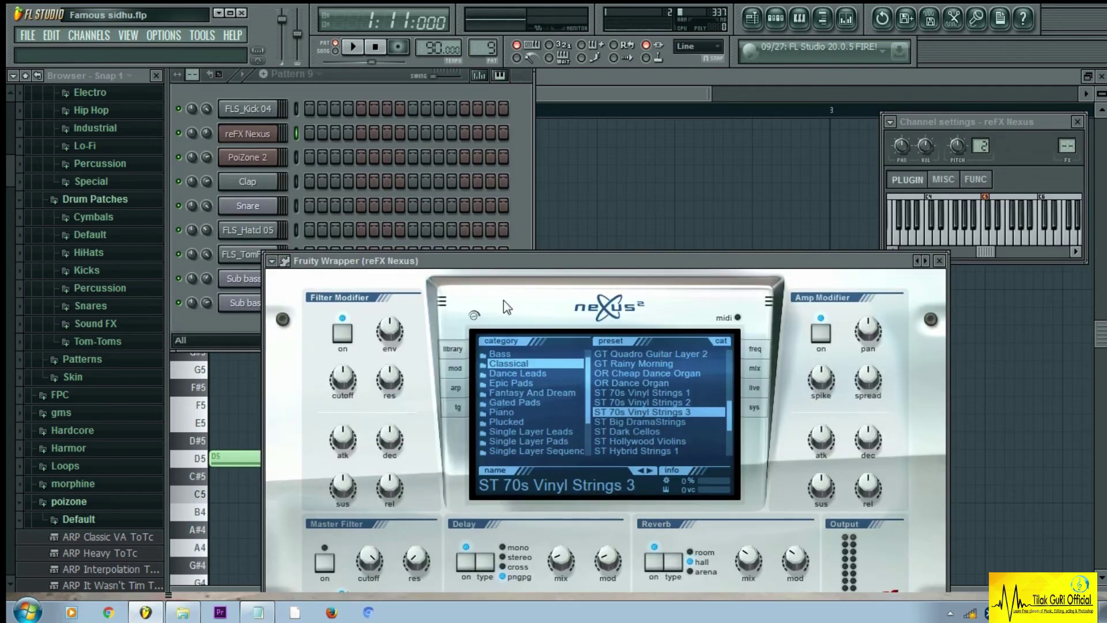
pyautogui.moveTo(554, 261); pyautogui.dragTo(550, 152)
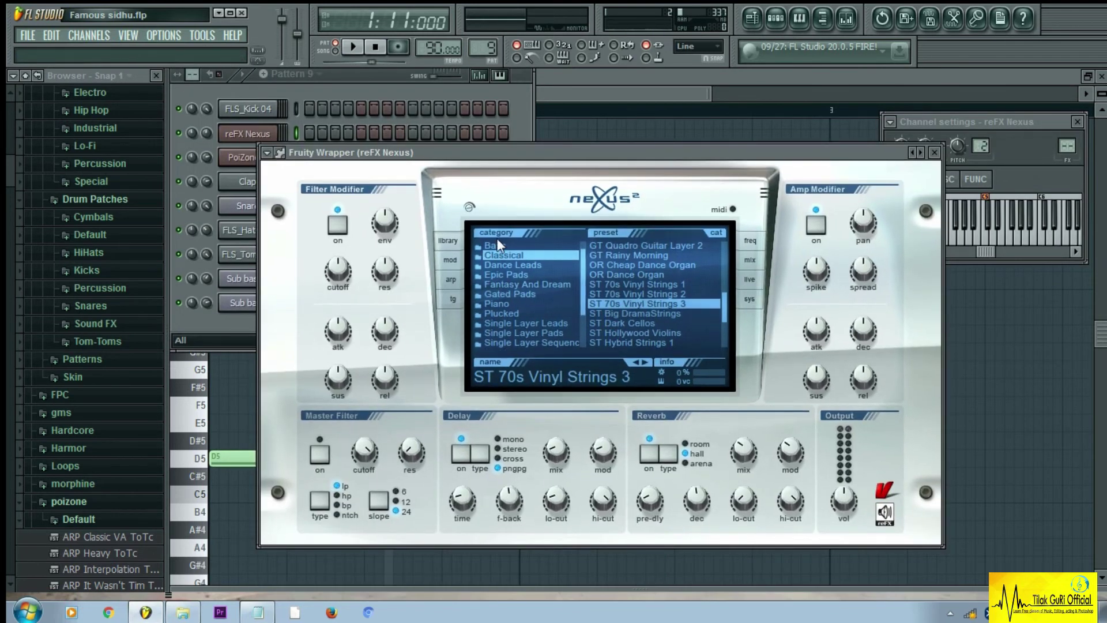
# Switch playback to song mode and play the full arrangement from the start in the playlist
pyautogui.click(378, 49)
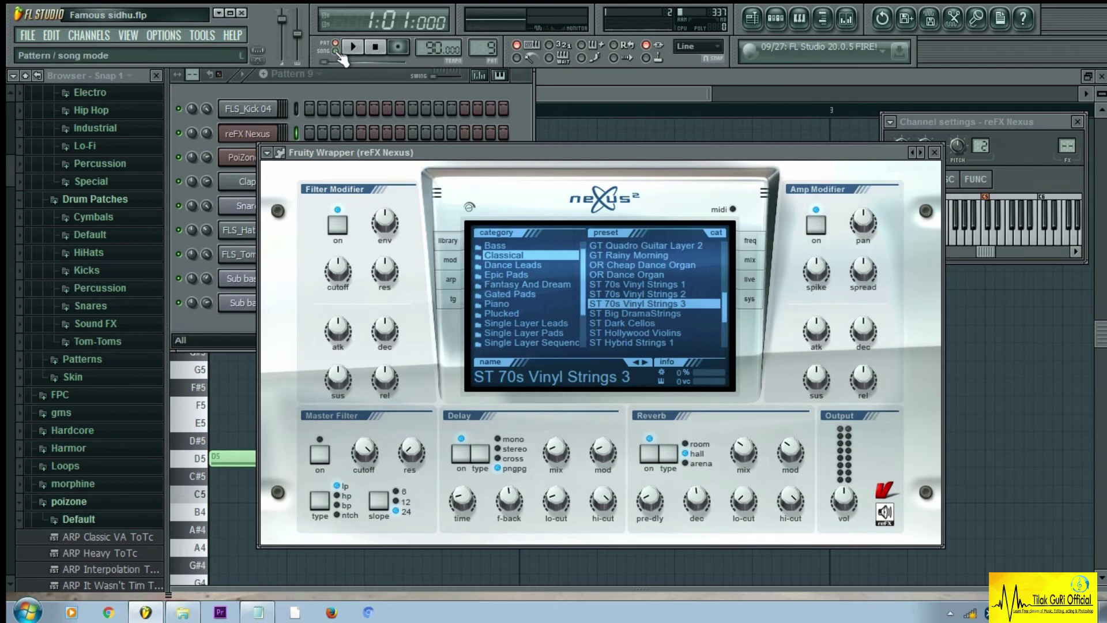
pyautogui.click(757, 31)
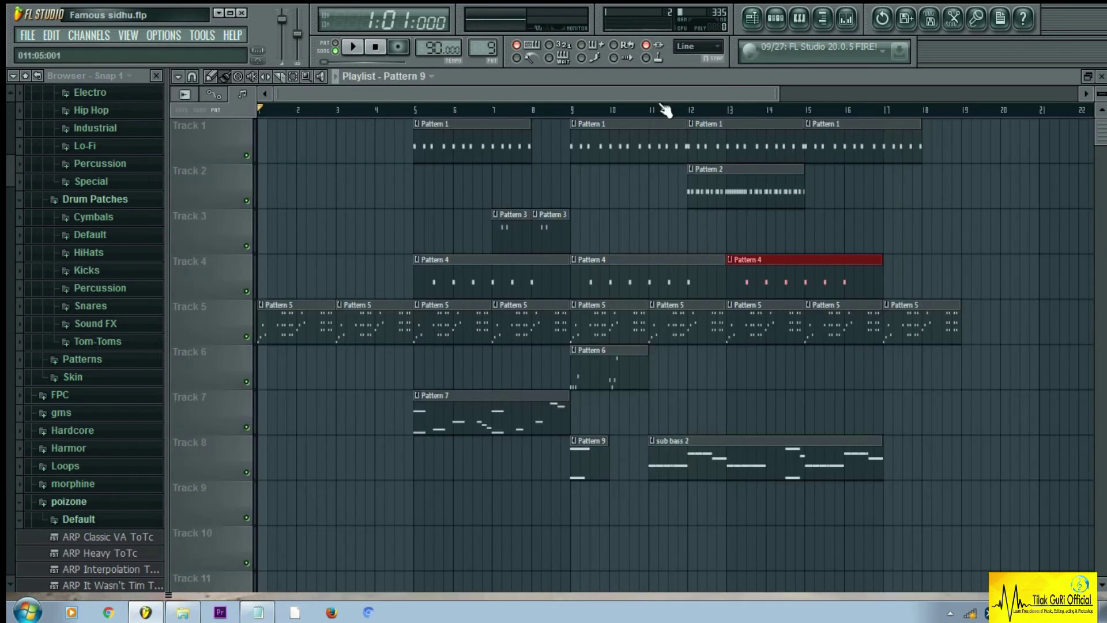
pyautogui.moveTo(774, 93); pyautogui.dragTo(584, 94)
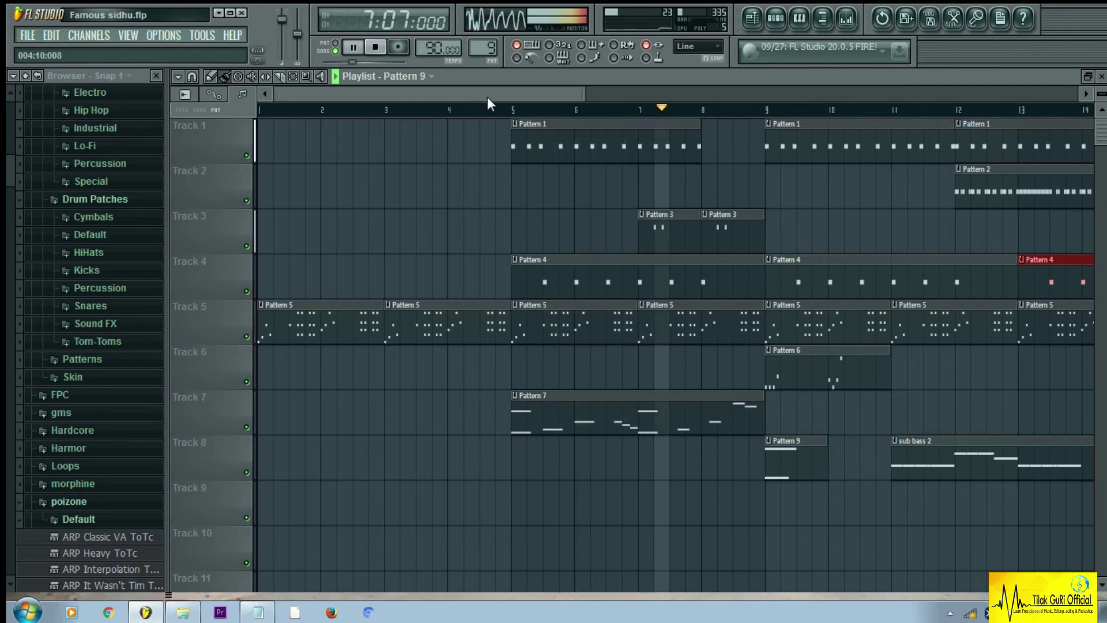
pyautogui.moveTo(487, 96); pyautogui.dragTo(732, 88)
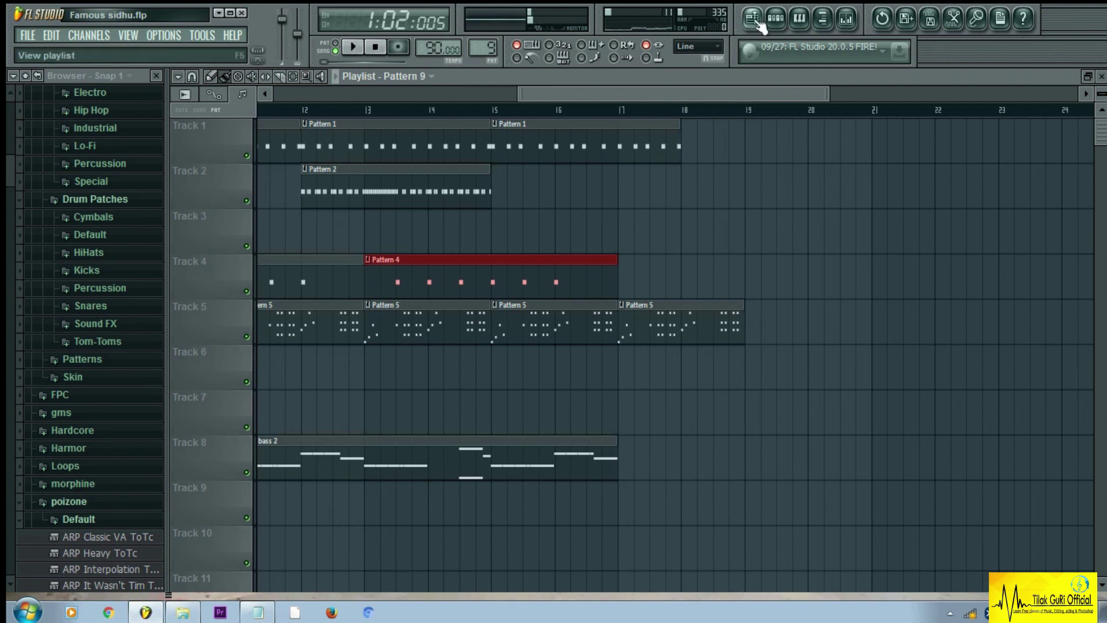
# Switch to the jass manak note in Notepad and select the closing subscribe request and thanks lines
pyautogui.click(256, 613)
pyautogui.moveTo(129, 297); pyautogui.dragTo(484, 314)
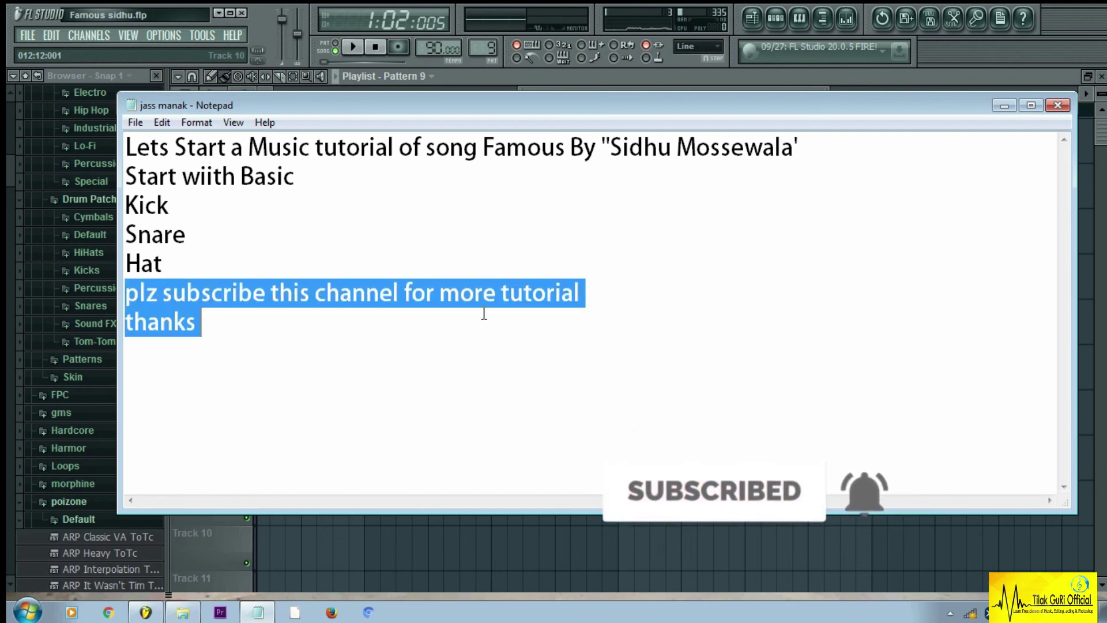